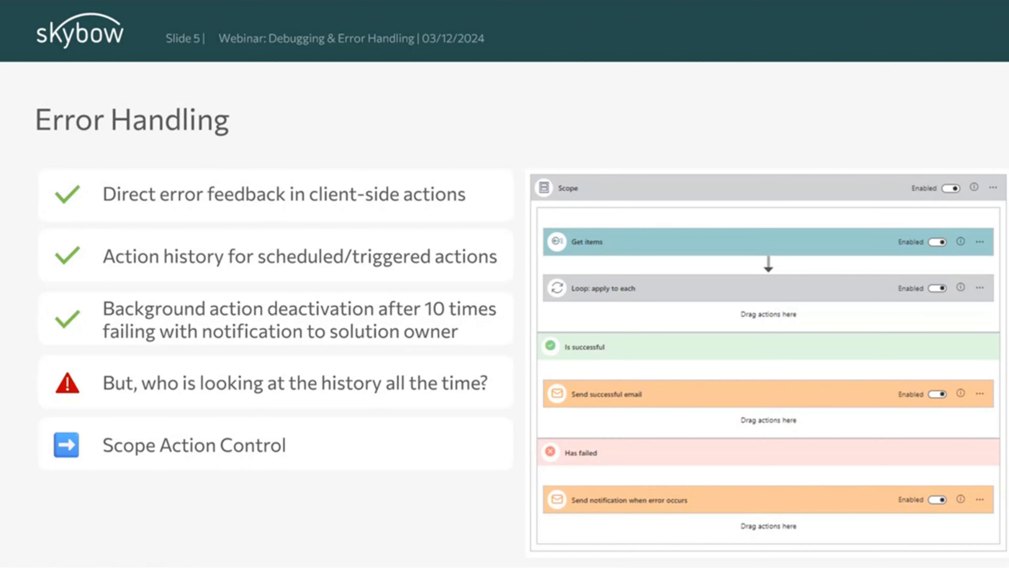
key("Right")
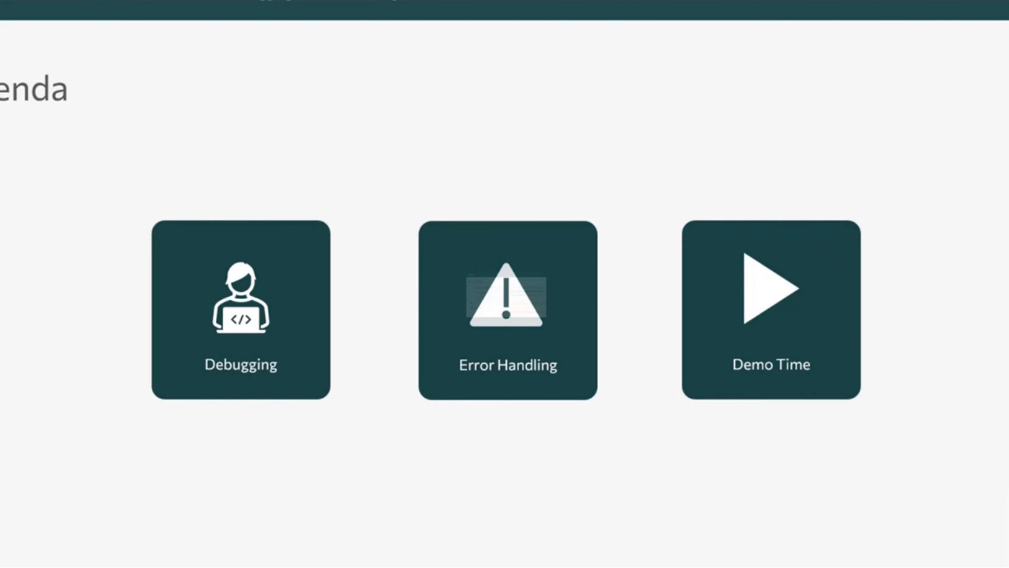
key("Right")
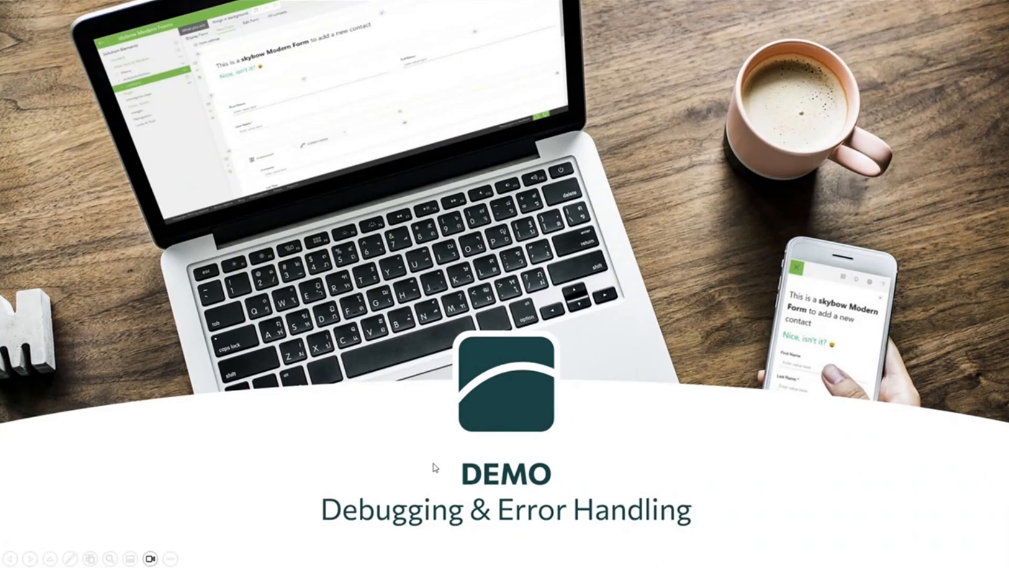
Switch from the slideshow to the Expenses Demo list in the browser.
key("alt+Tab")
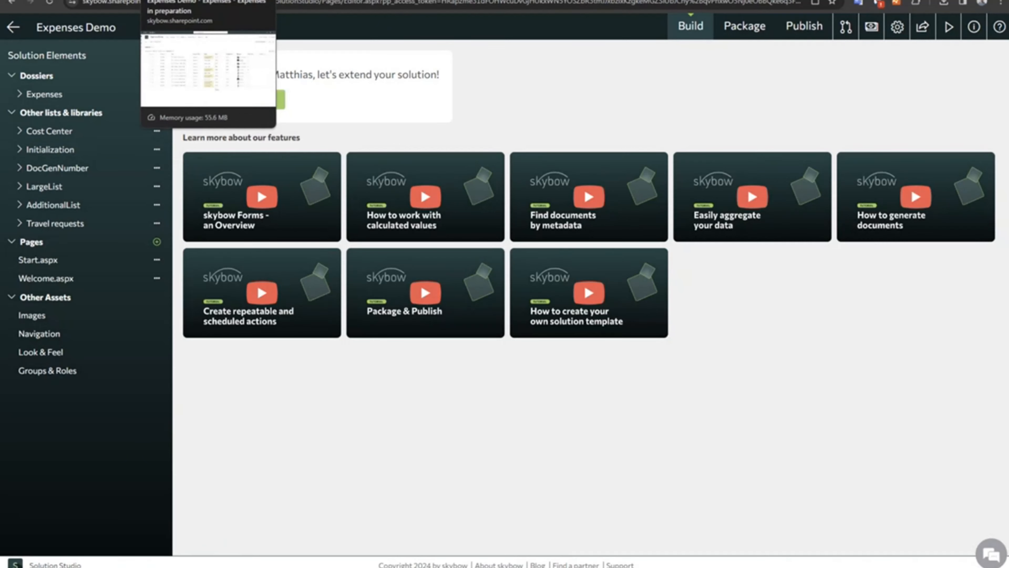
left_click(187, 0)
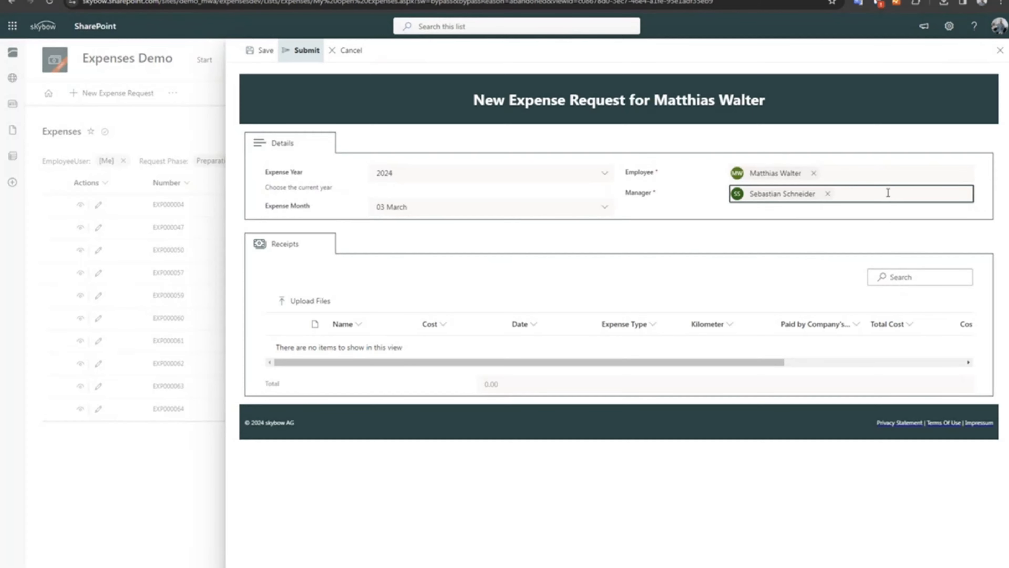
Replace the manager on the new expense request with AdminAgents and submit the request.
left_click(828, 193)
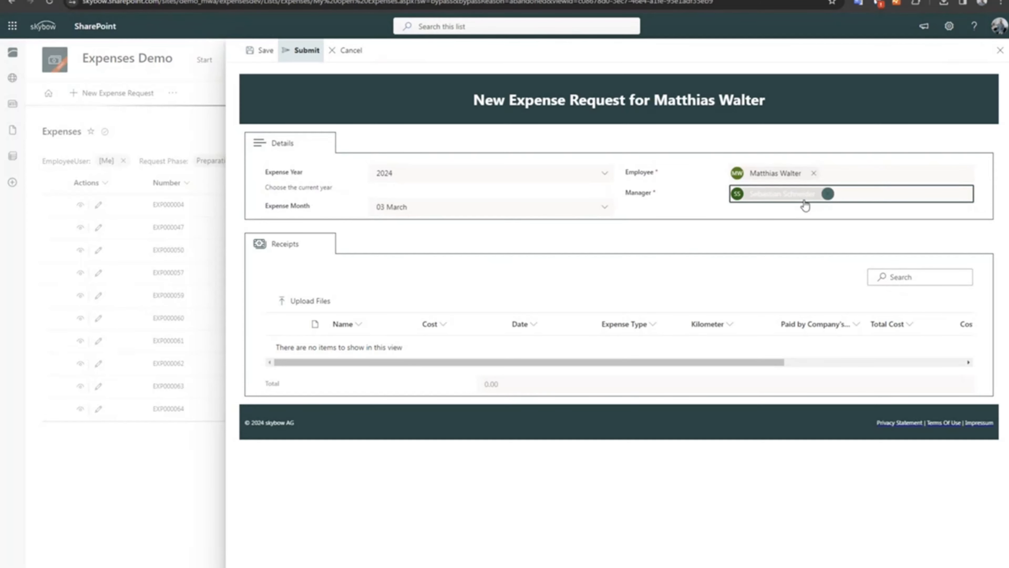
left_click(762, 195)
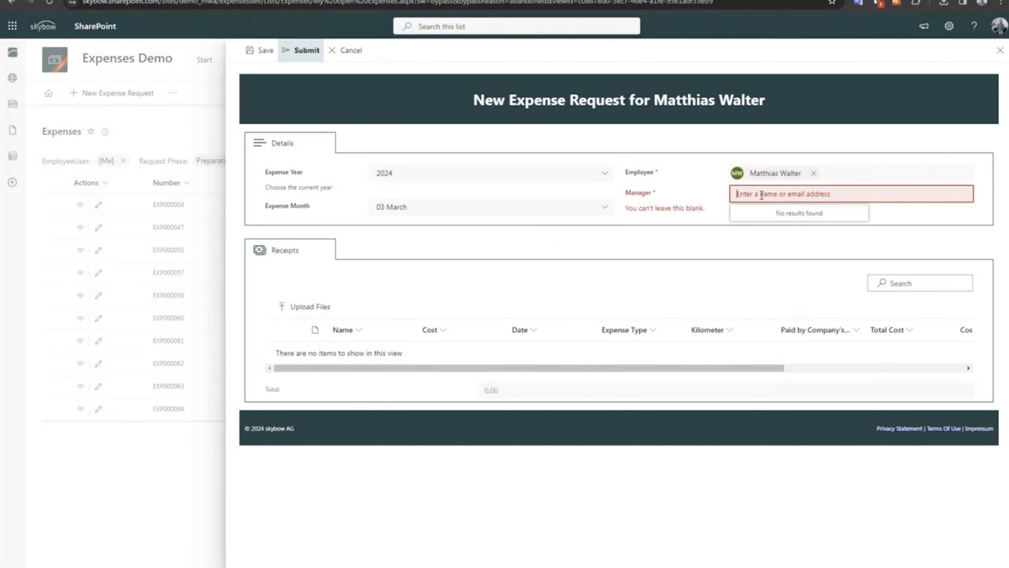
type("AdminAgents")
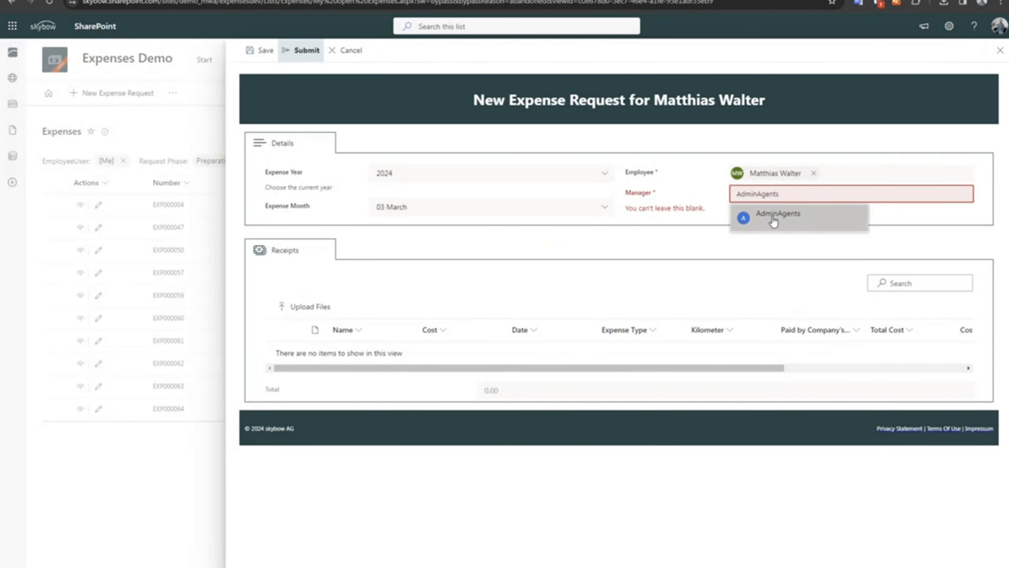
left_click(773, 219)
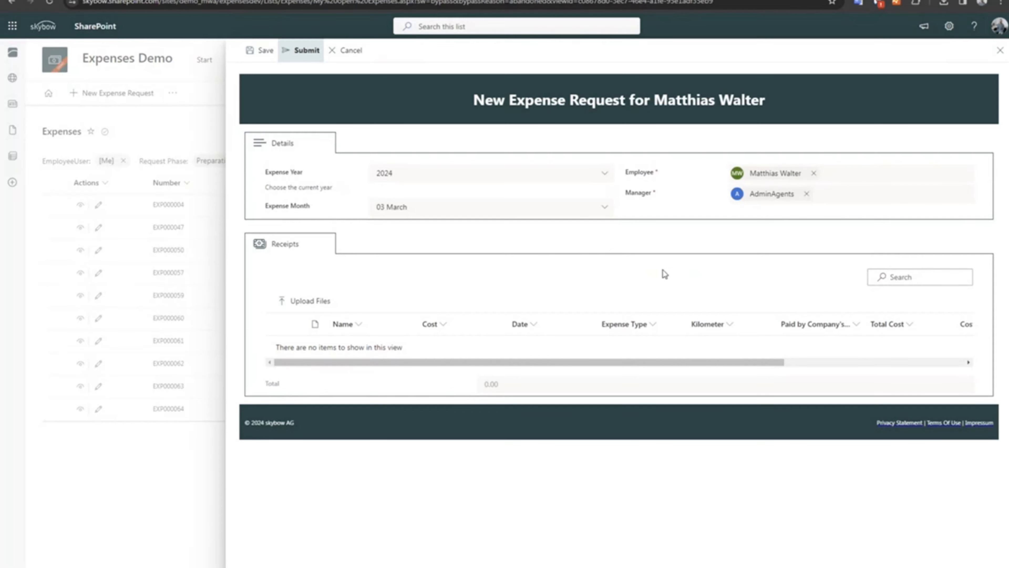
left_click(301, 52)
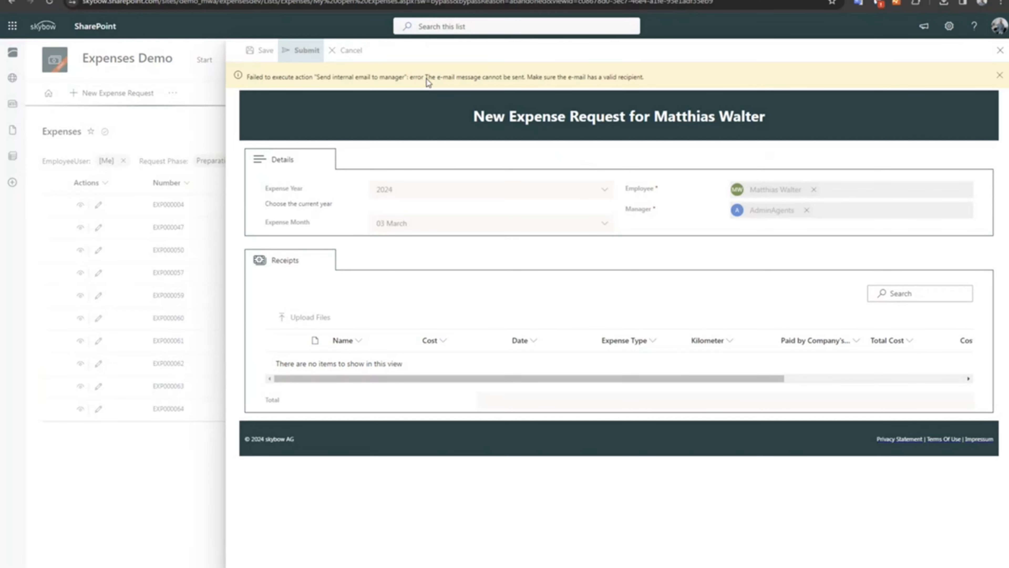
left_click_drag(427, 78, 656, 84)
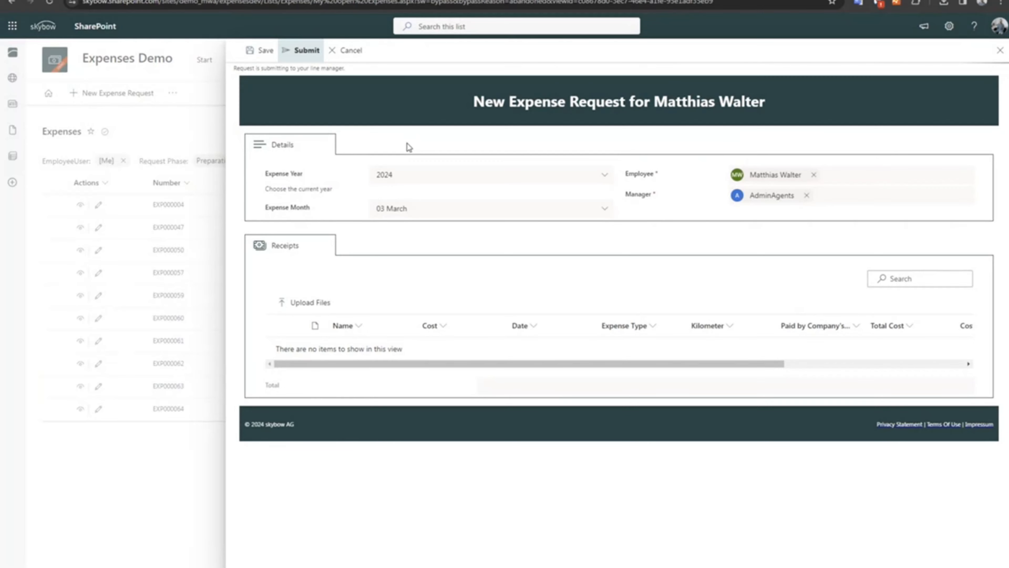
Open the browser's developer console and examine the actions logged for the submission, from the Scope start onward.
key("F12")
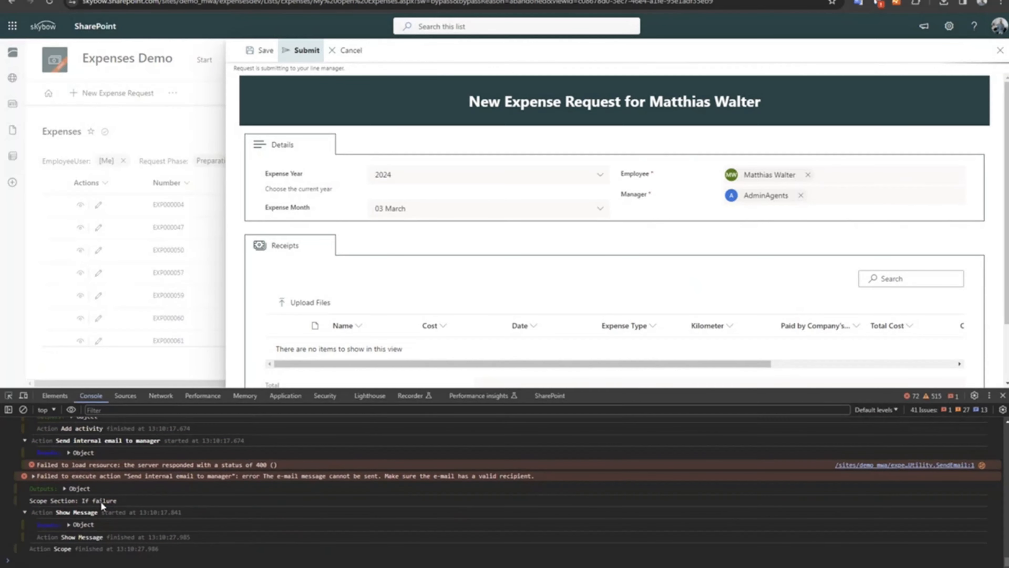
scroll(99, 503, "up", 20)
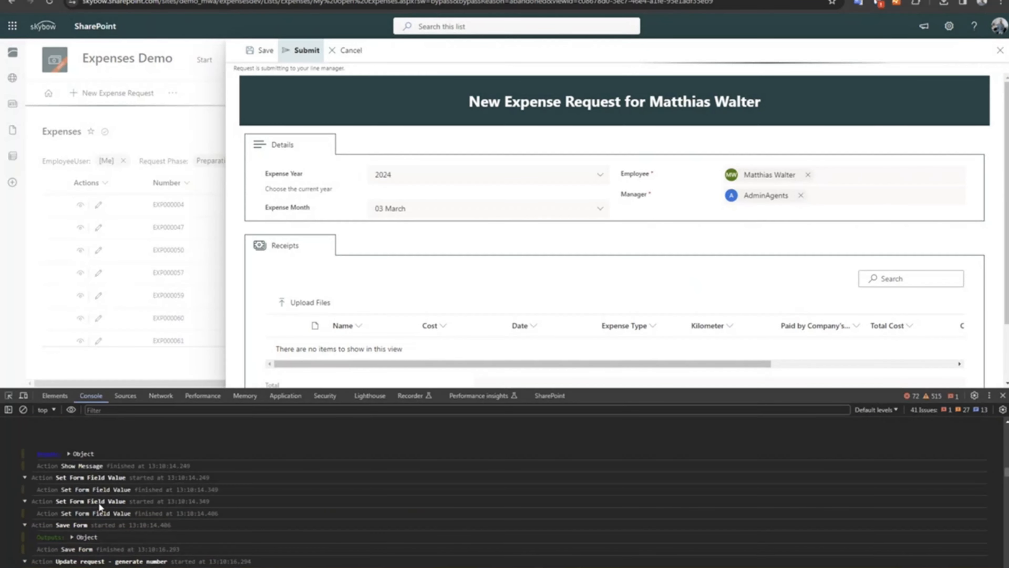
scroll(98, 501, "down", 10)
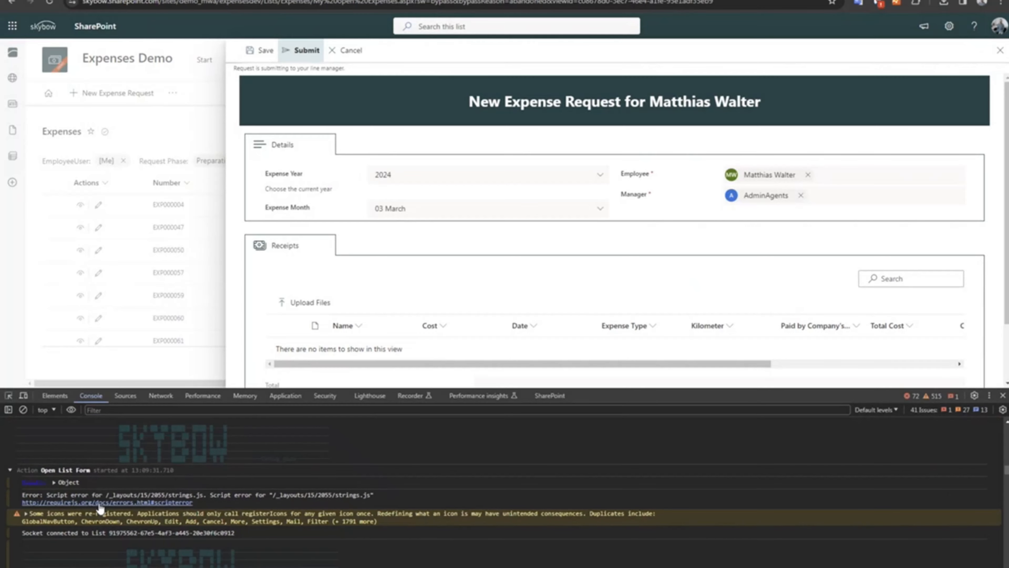
scroll(136, 432, "up", 3)
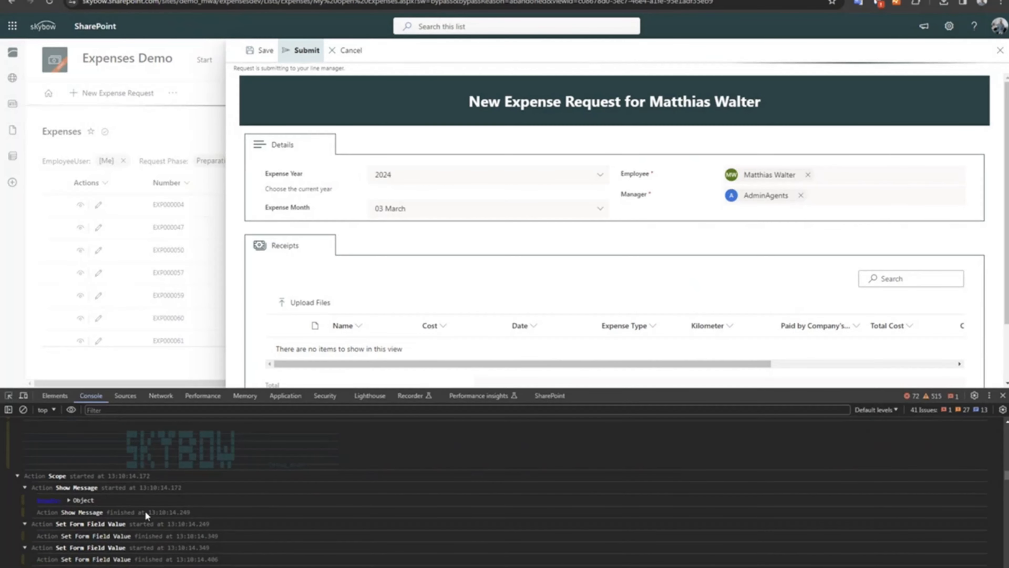
scroll(55, 491, "down", 3)
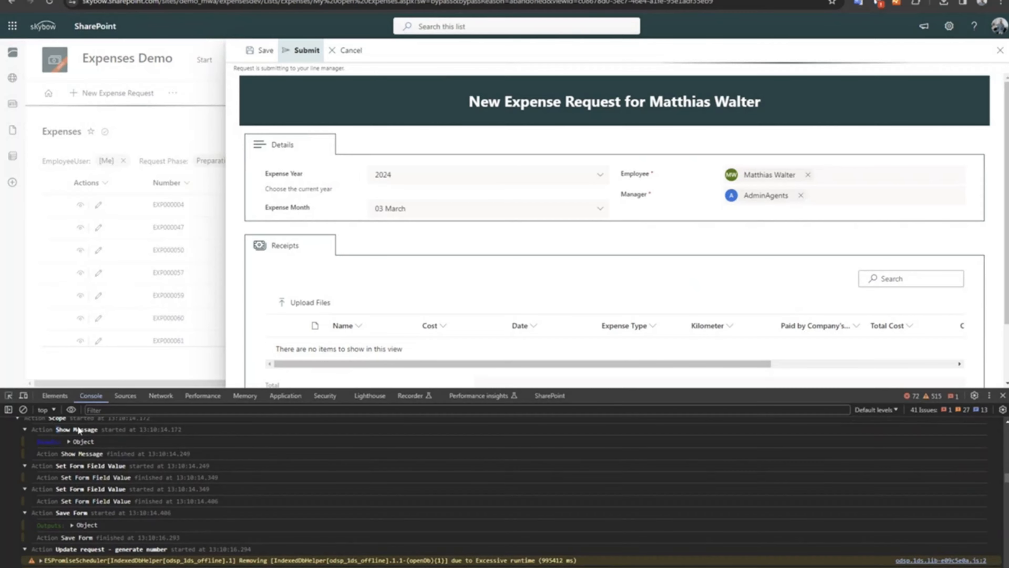
scroll(77, 424, "up", 2)
left_click_drag(56, 467, 95, 468)
left_click(93, 469)
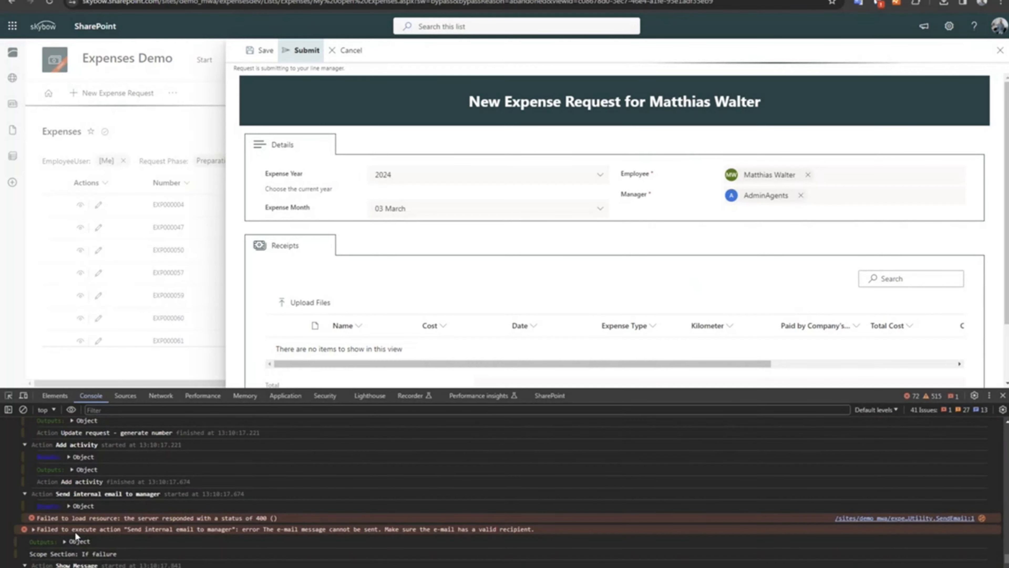
Inspect the logged inputs and outputs of "Update request - generate number" and the logged inputs of "Add activity".
scroll(75, 530, "up", 2)
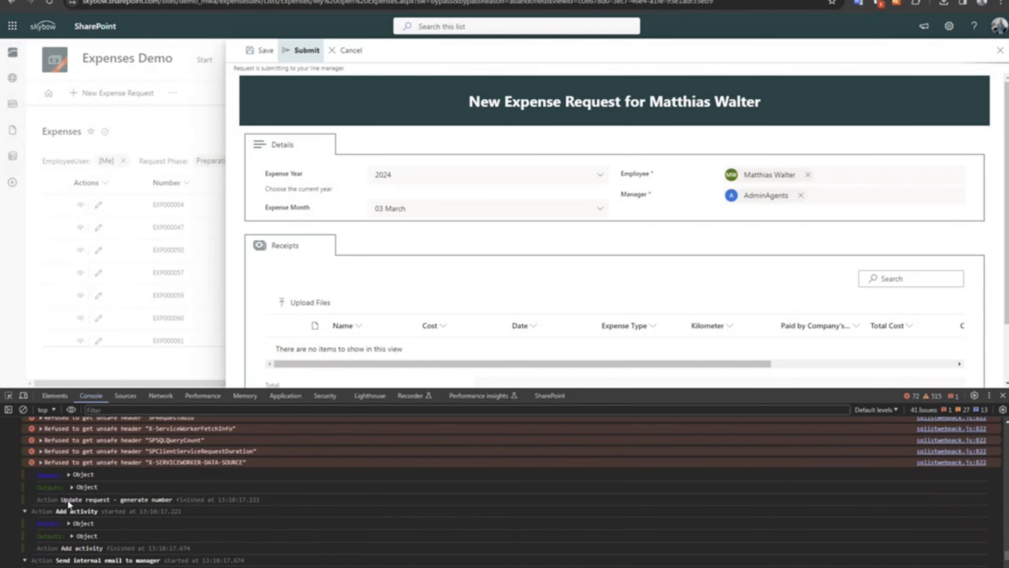
left_click(68, 474)
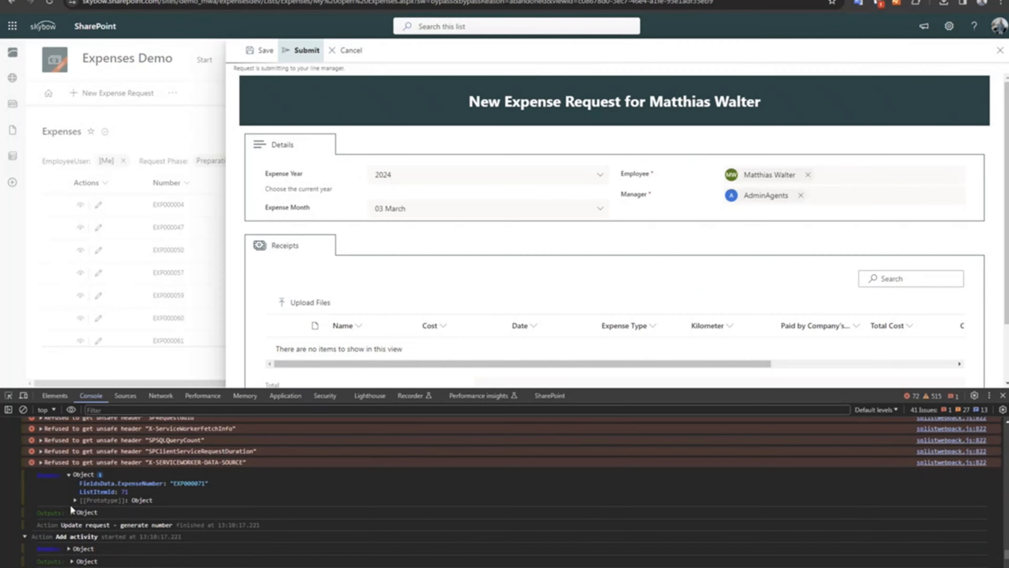
left_click(72, 512)
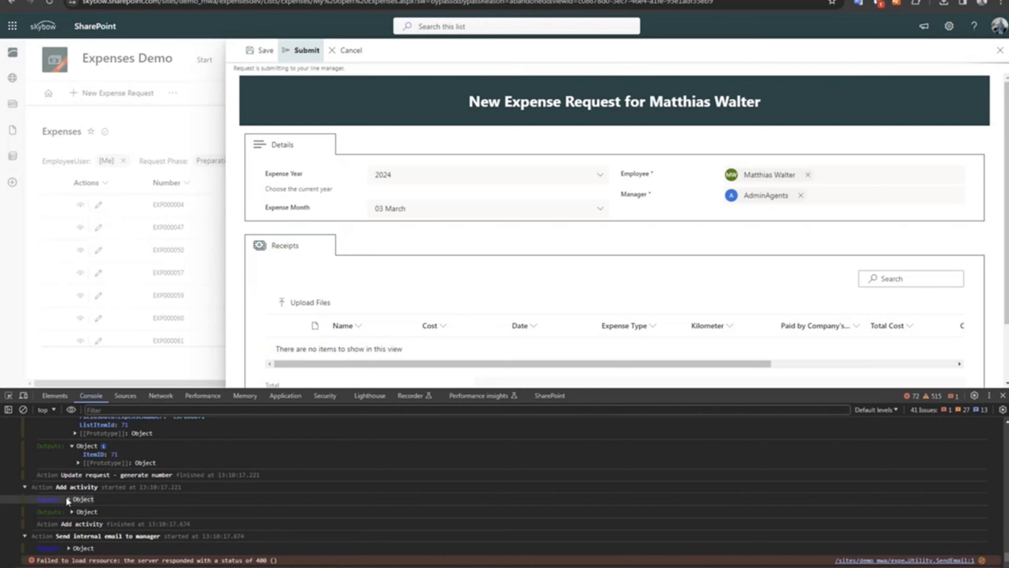
left_click(69, 499)
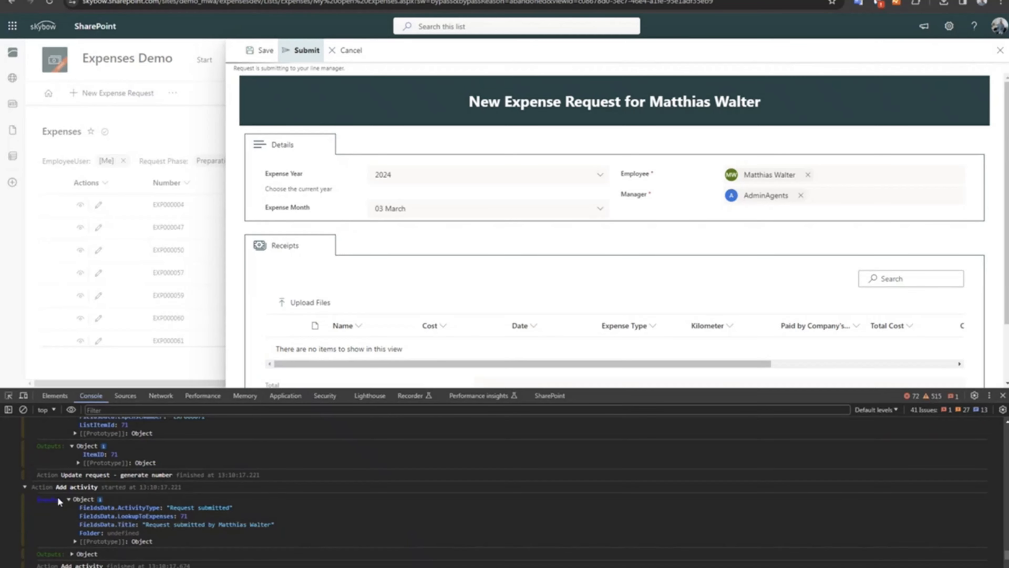
left_click(68, 499)
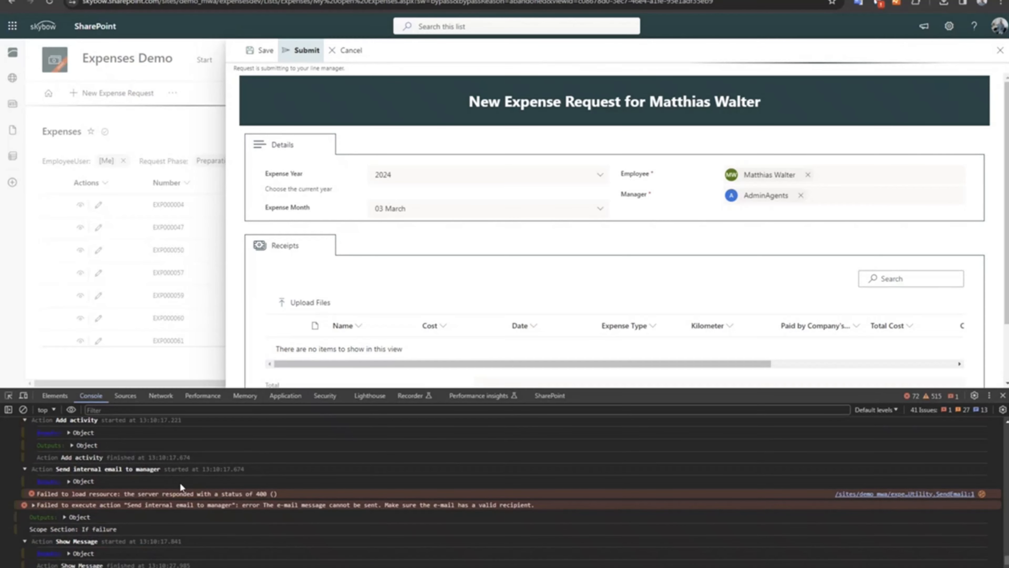
Inspect the logged inputs of "Send internal email to manager" and of the Show Message action in the "If failure" scope section.
left_click(68, 481)
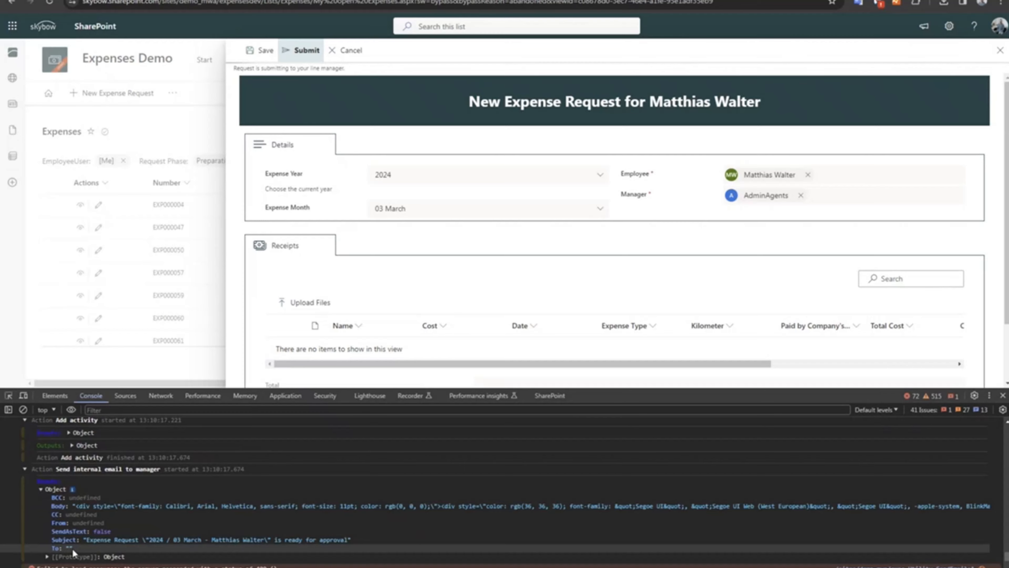
scroll(82, 538, "down", 3)
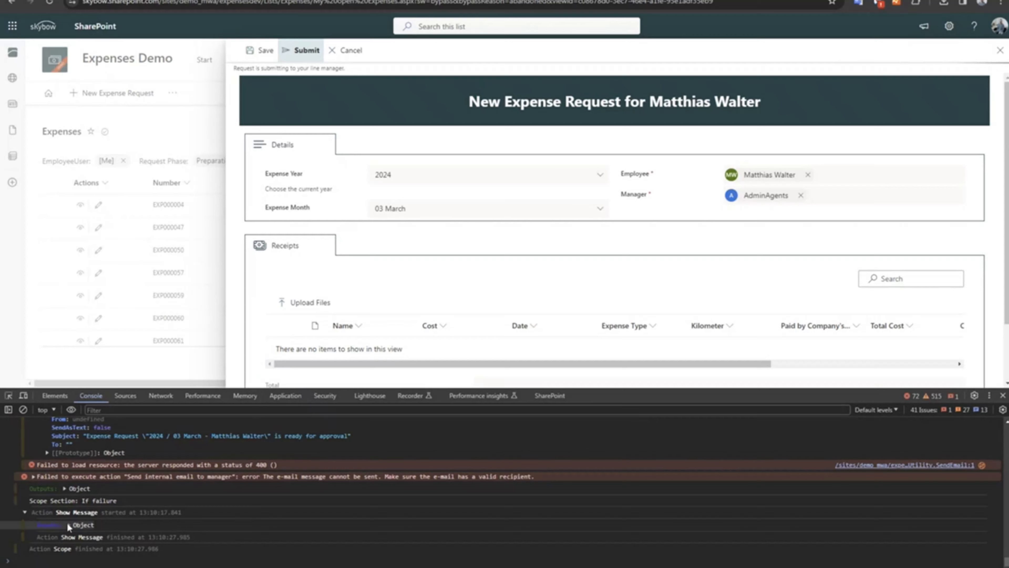
left_click_drag(30, 497, 110, 502)
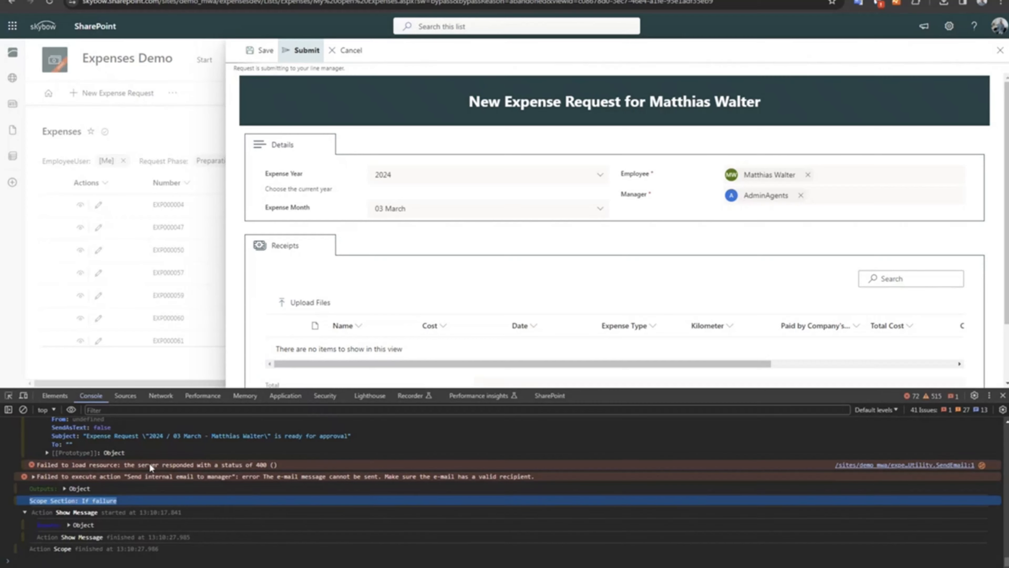
left_click(69, 525)
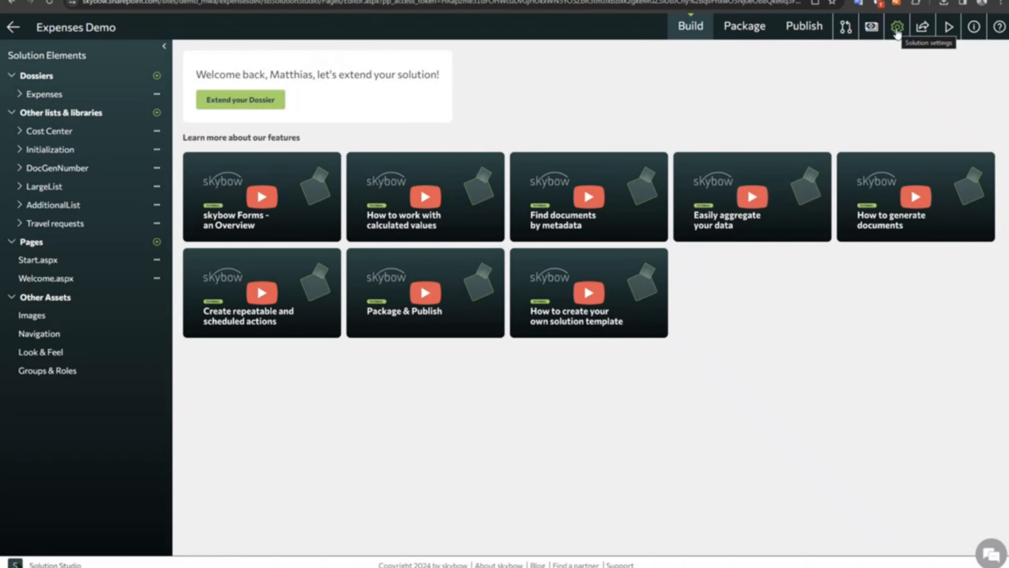
In Solution Studio, toggle Debug mode off and on in the Expenses Demo solution settings, and close them without saving.
left_click(897, 28)
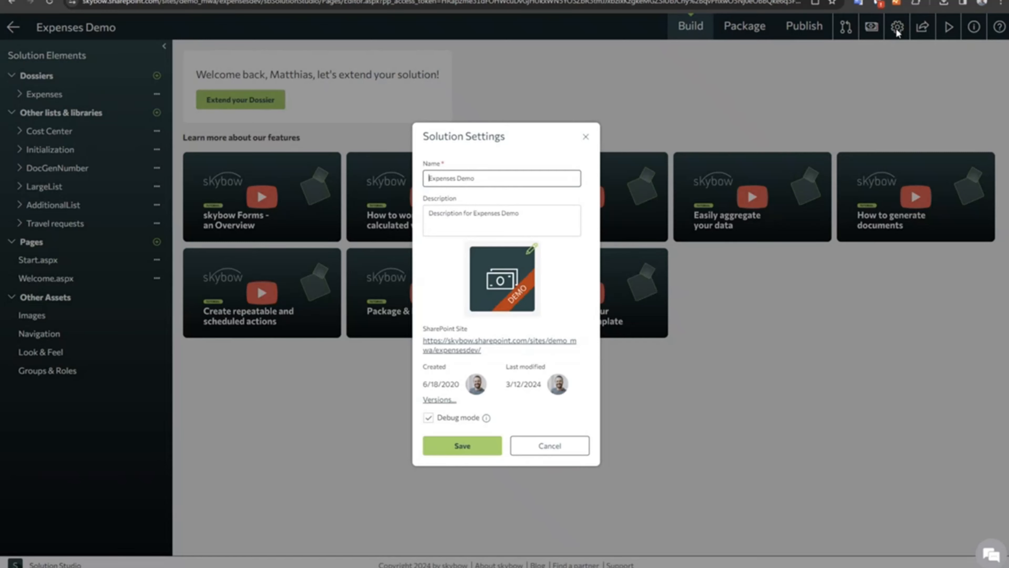
left_click(429, 417)
left_click(428, 418)
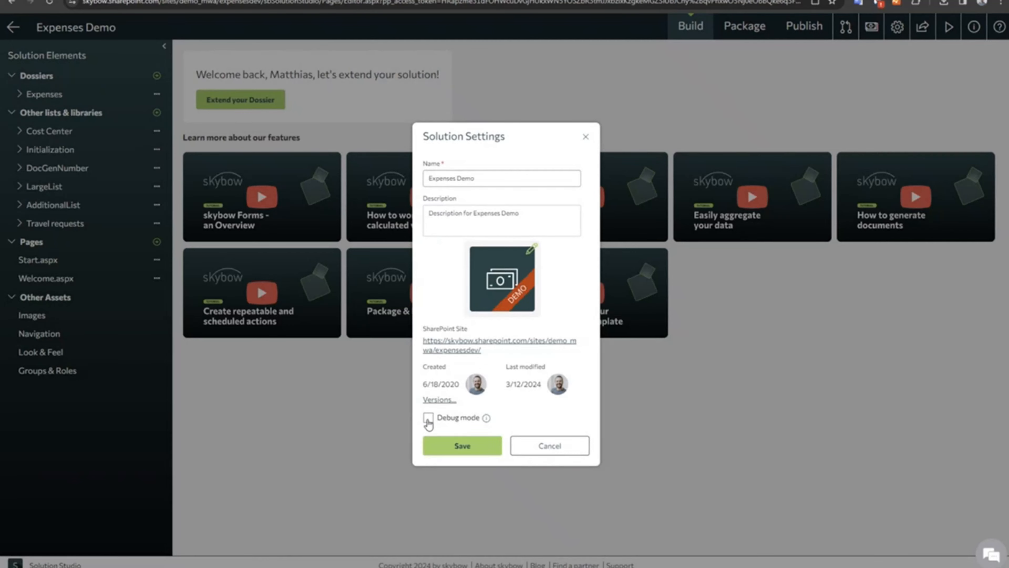
left_click(543, 448)
Open the Action Builder for the Submit command on the Expenses New Form and toggle its Debug mode off and back on.
left_click(74, 98)
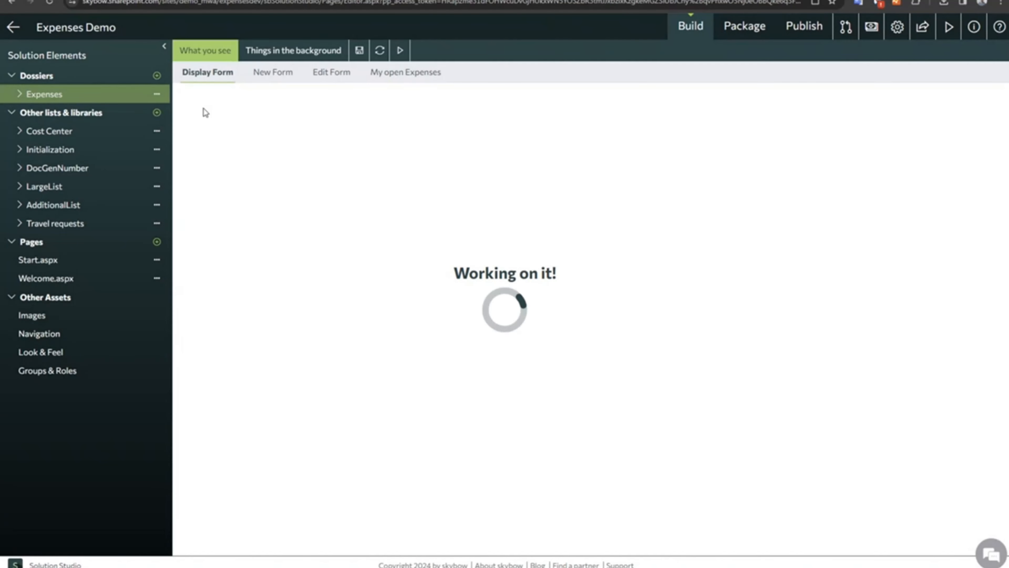
left_click(282, 71)
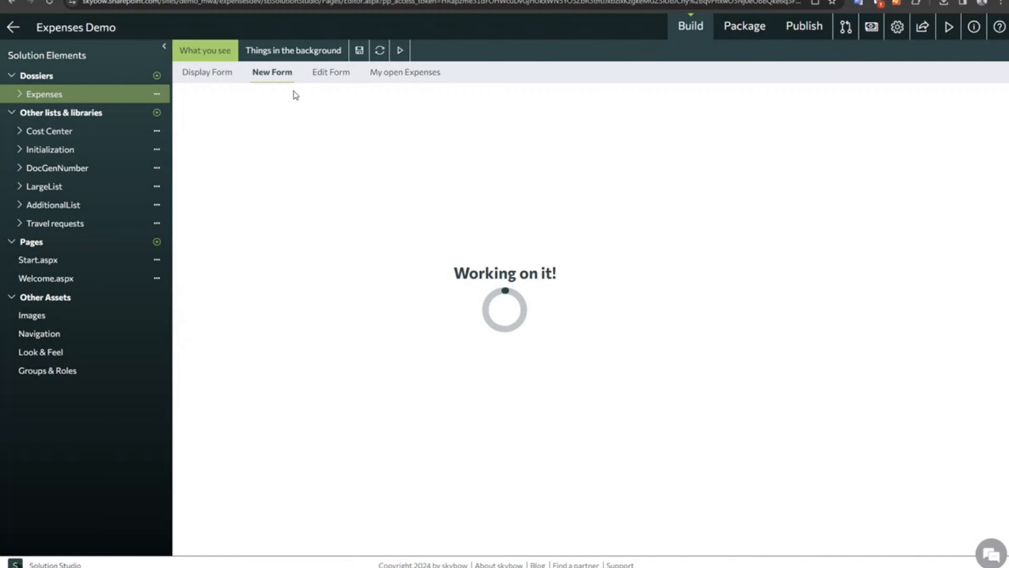
left_click(285, 94)
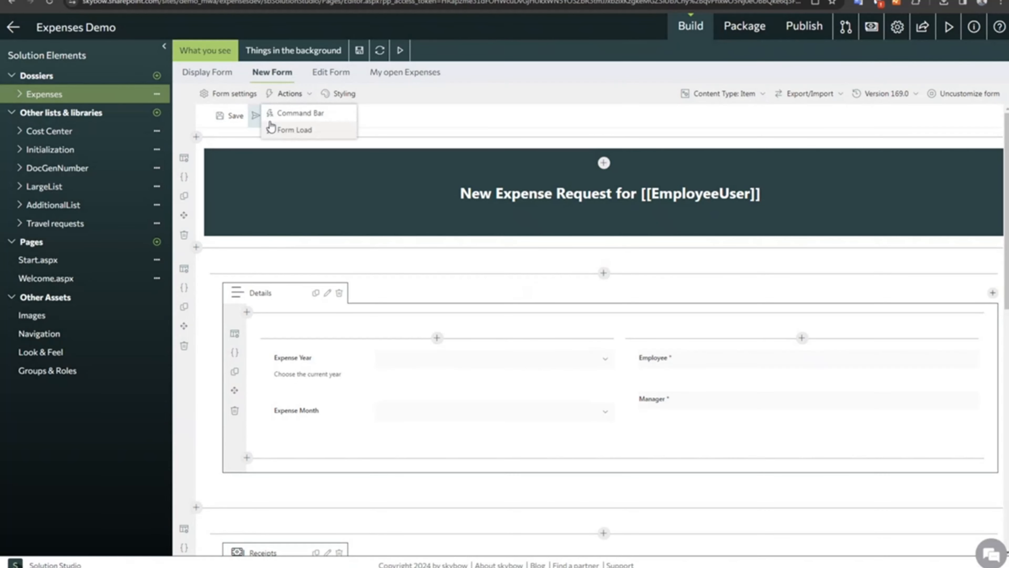
left_click(282, 116)
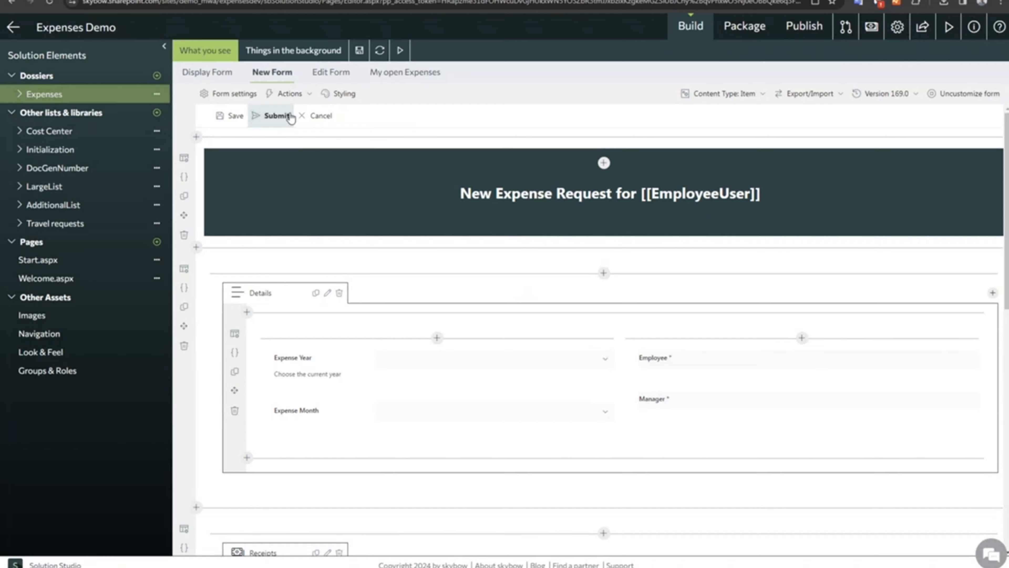
left_click(877, 165)
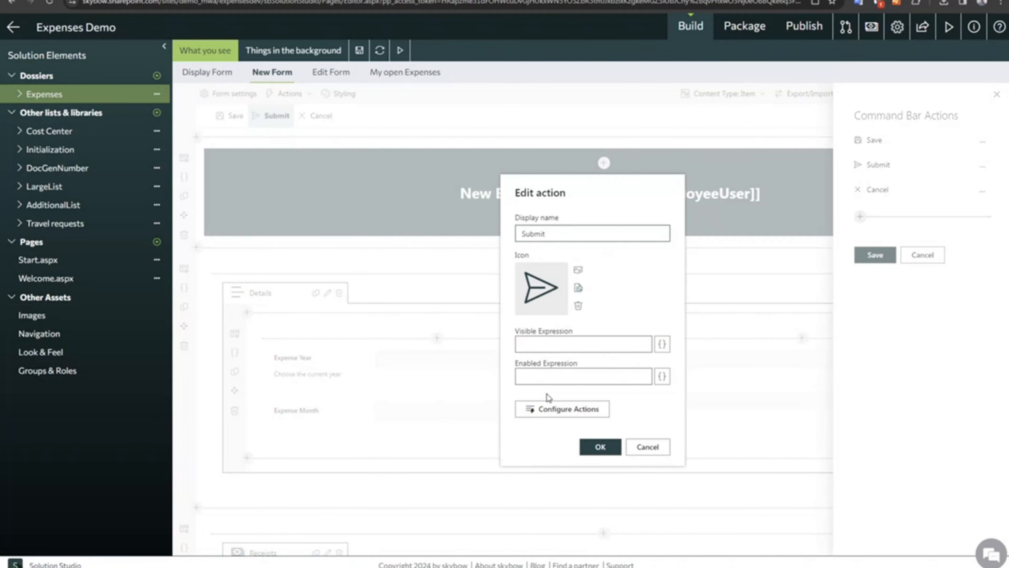
left_click(548, 406)
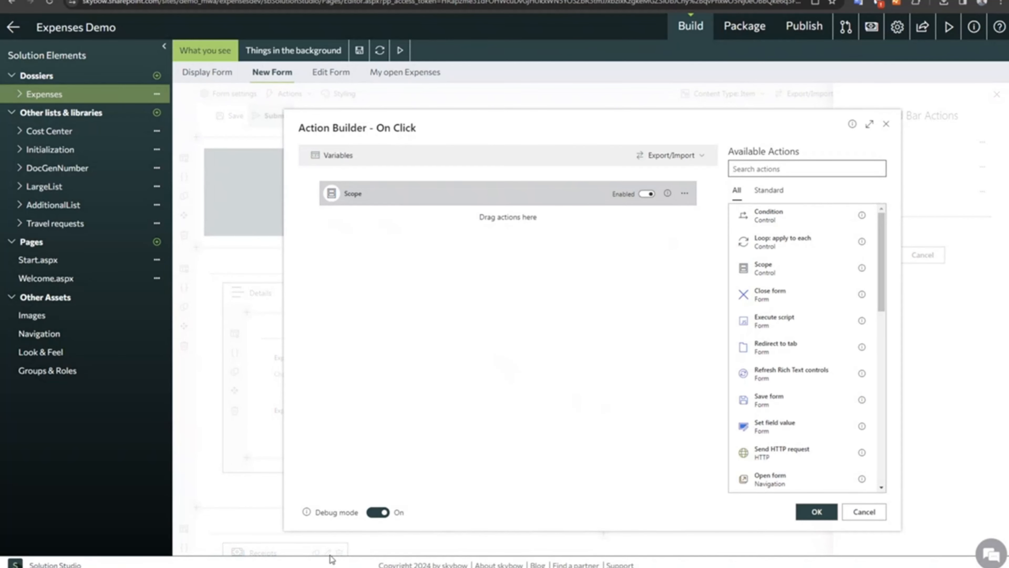
left_click(382, 513)
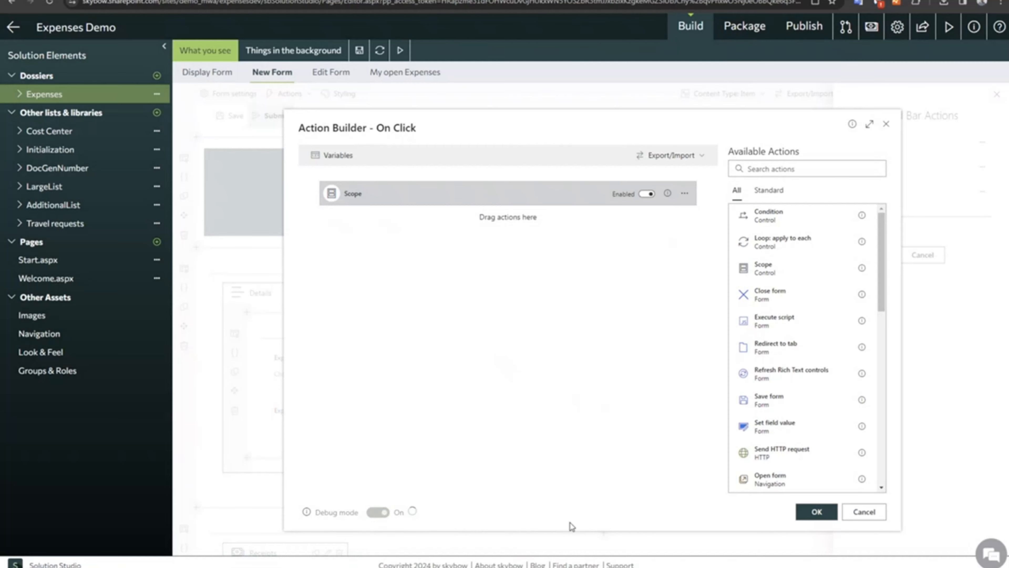
left_click(377, 513)
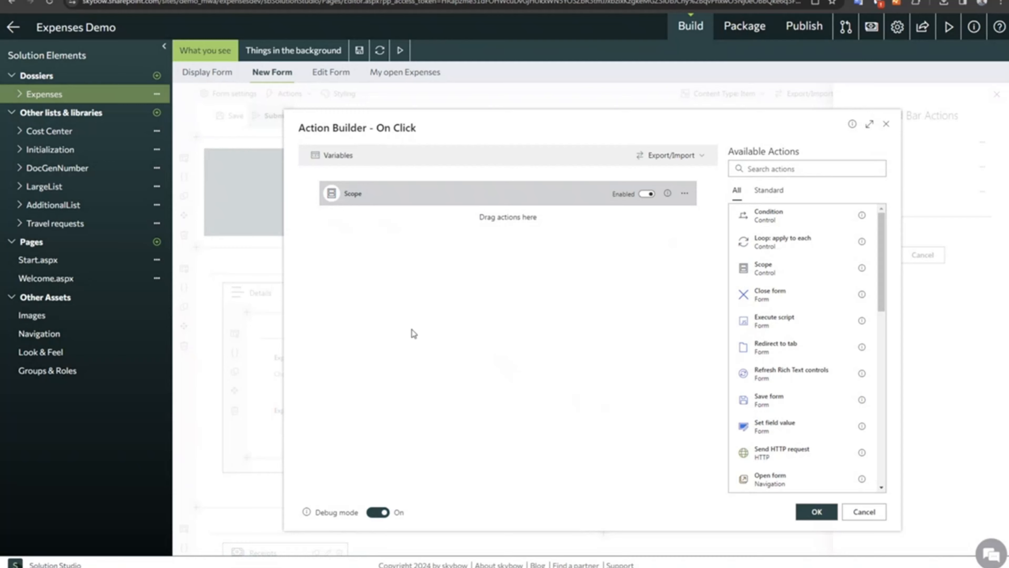
Expand the Submit command's Scope, add an empty Scope action above it, and delete the added Scope.
left_click(400, 201)
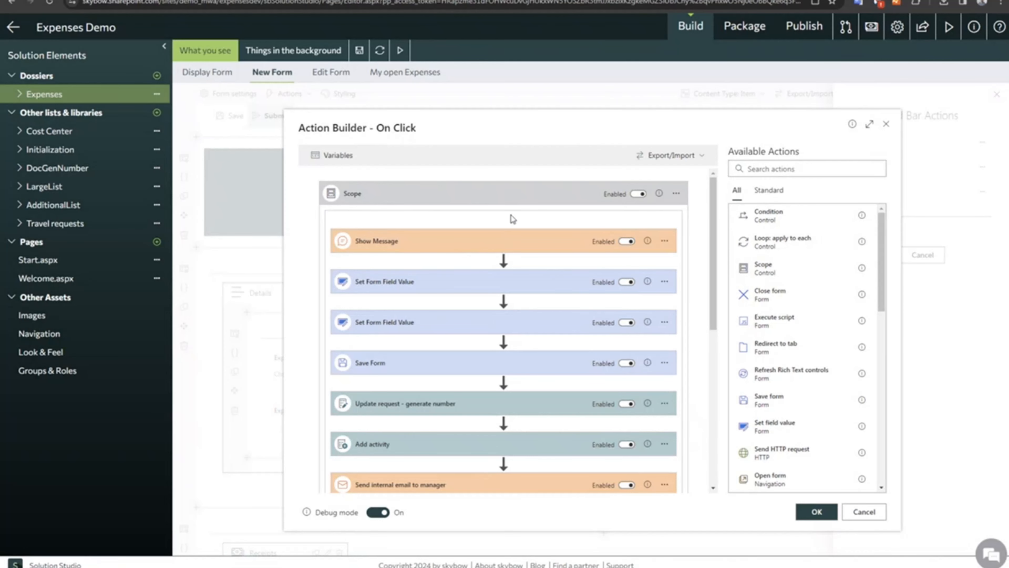
left_click_drag(763, 268, 448, 236)
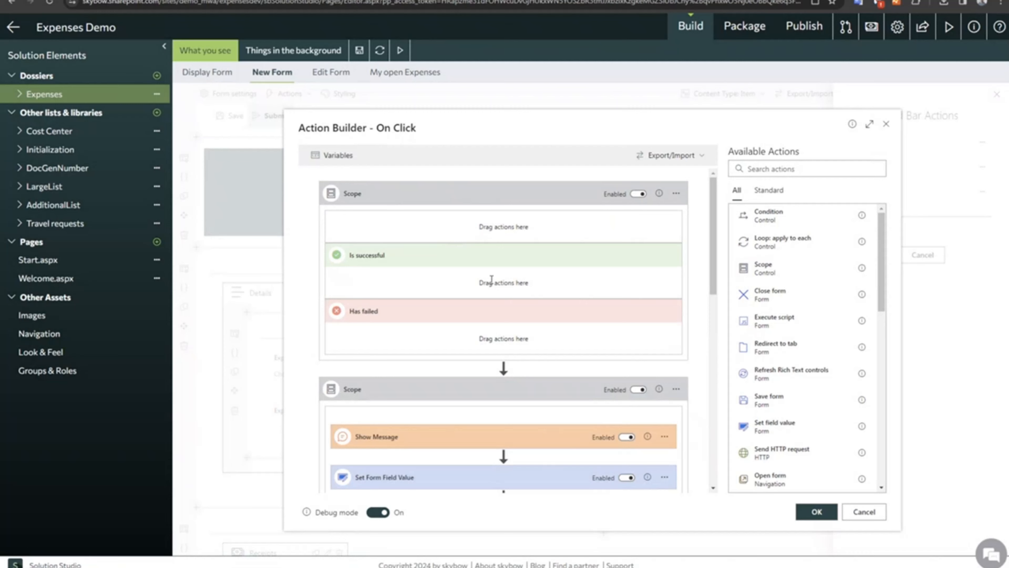
left_click(676, 194)
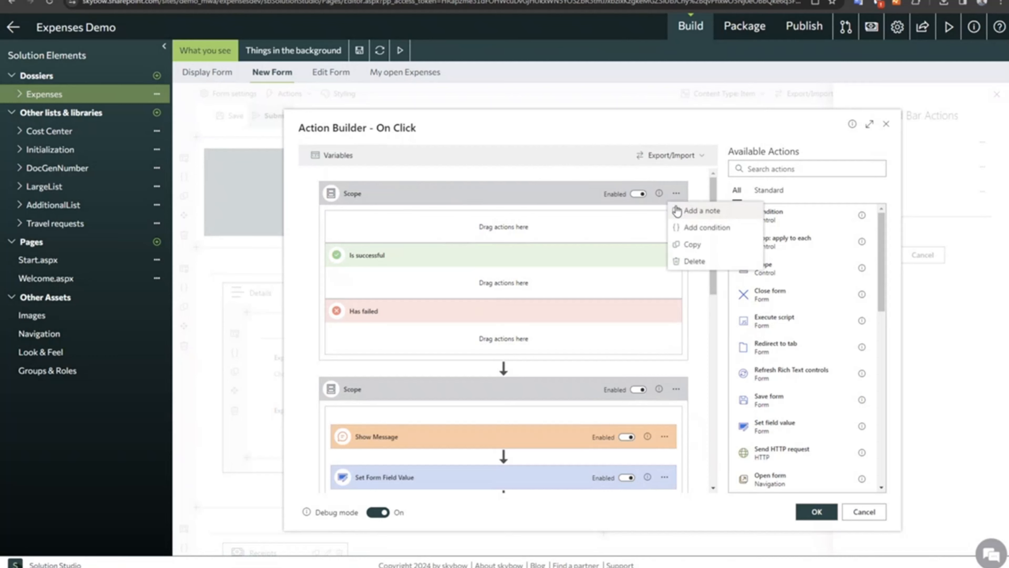
left_click(694, 261)
left_click(602, 350)
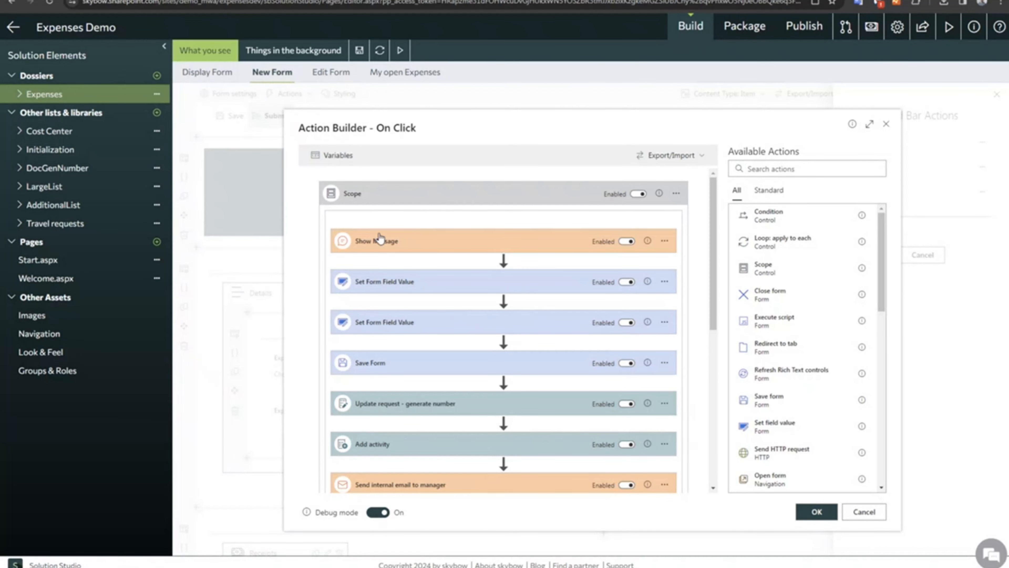
Review the actions inside the Scope and the message text of the Show Message action under "Has failed".
scroll(384, 326, "down", 3)
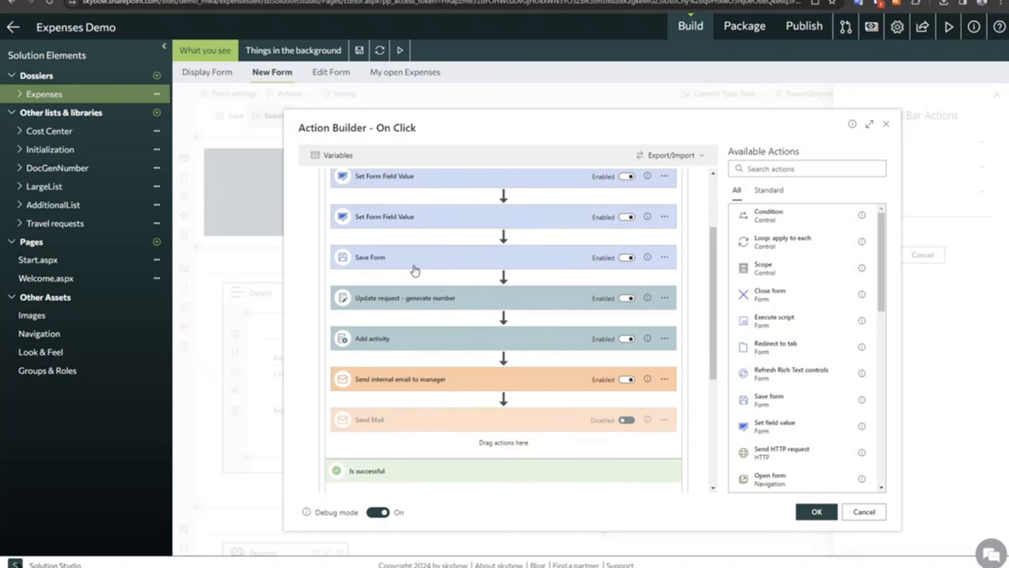
scroll(422, 340, "down", 5)
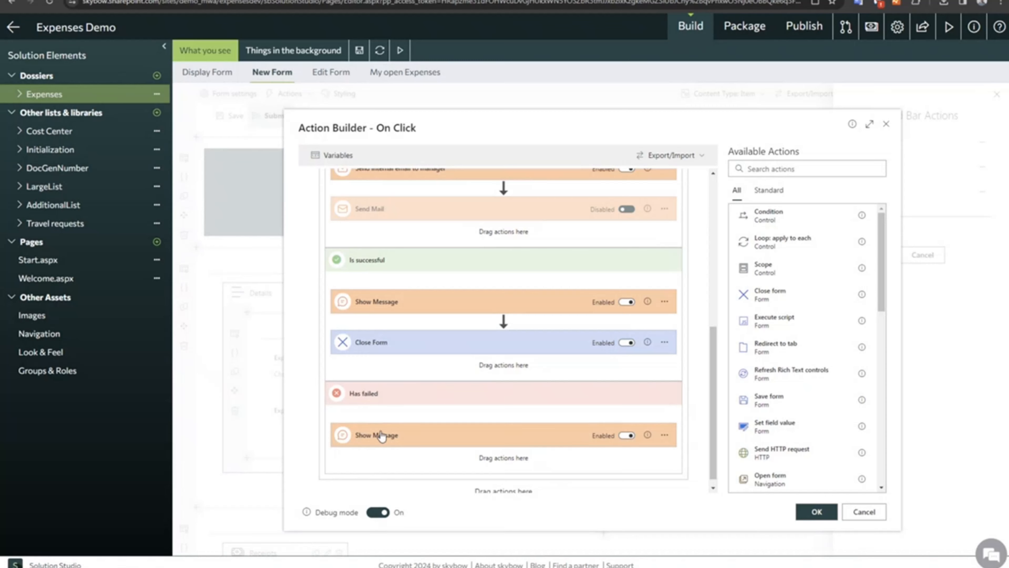
left_click(401, 439)
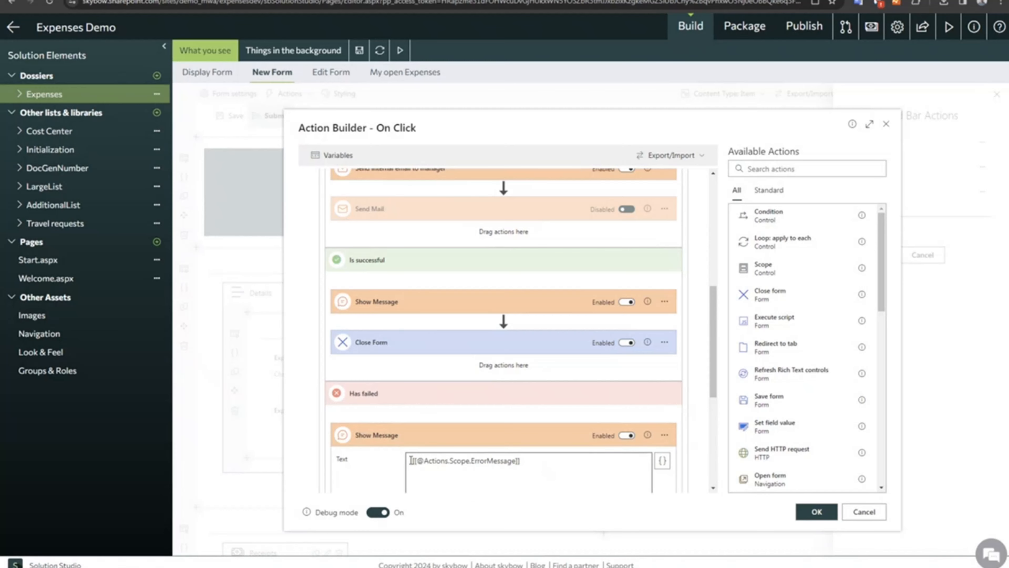
left_click_drag(411, 461, 548, 464)
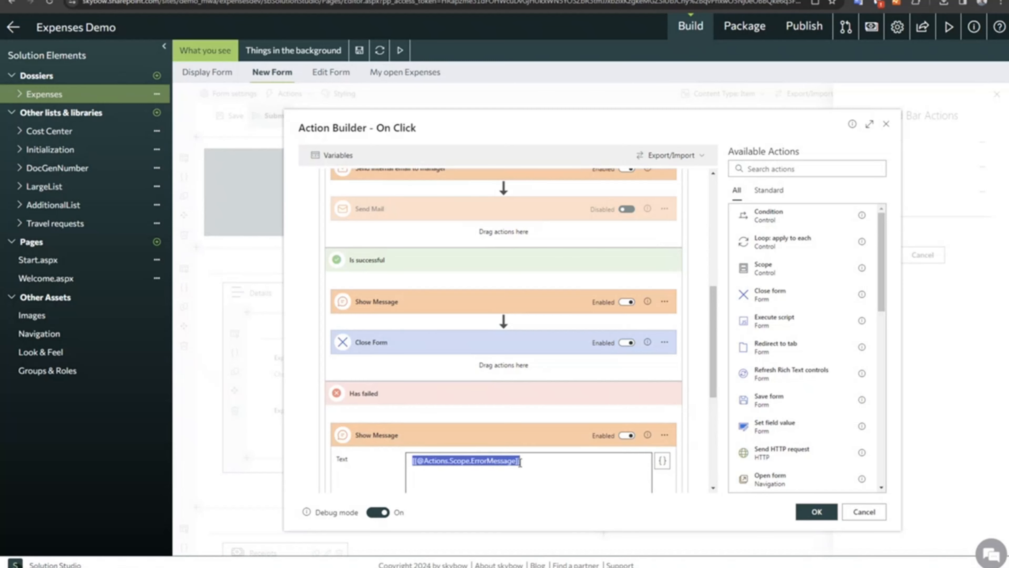
left_click(533, 459)
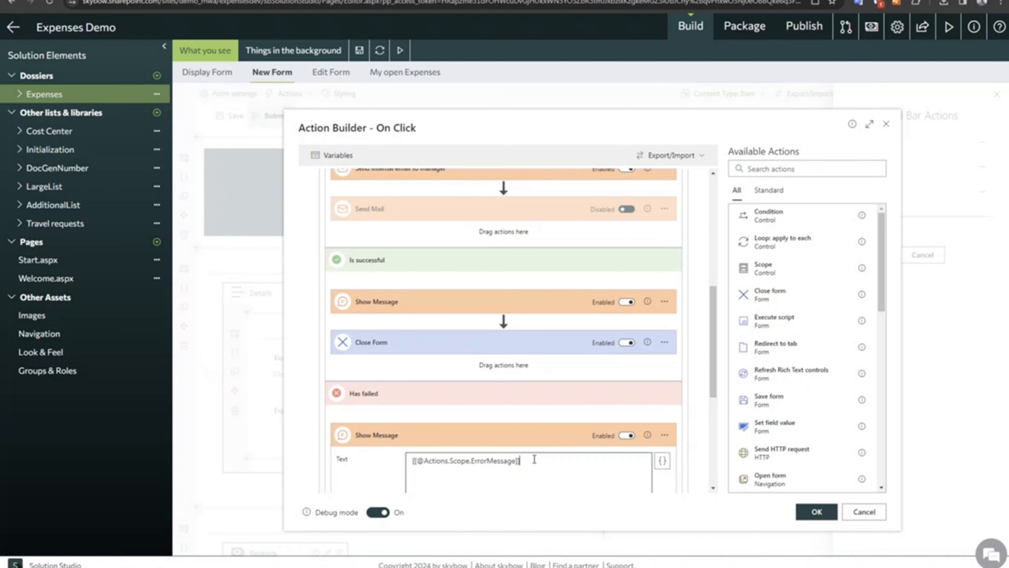
Examine the Scope's action placeholders for the failure message text, leave the expression unchanged, and review the Show Message settings.
left_click(662, 461)
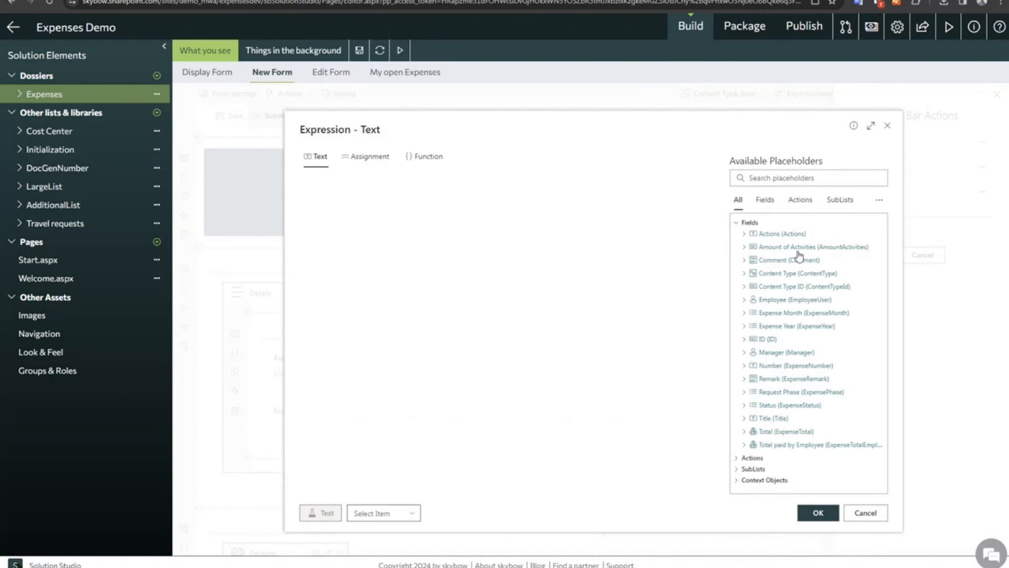
left_click(801, 200)
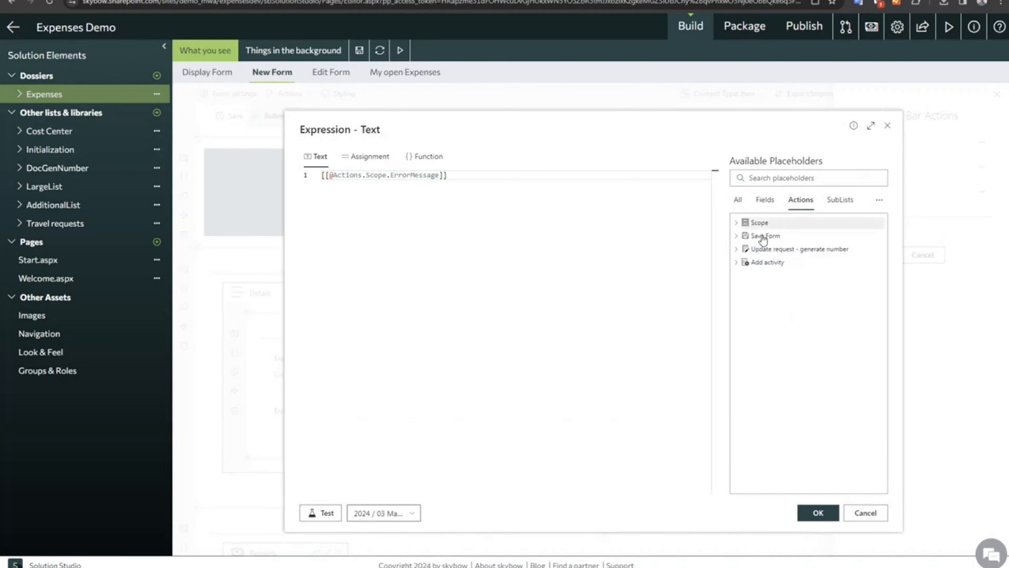
left_click(736, 223)
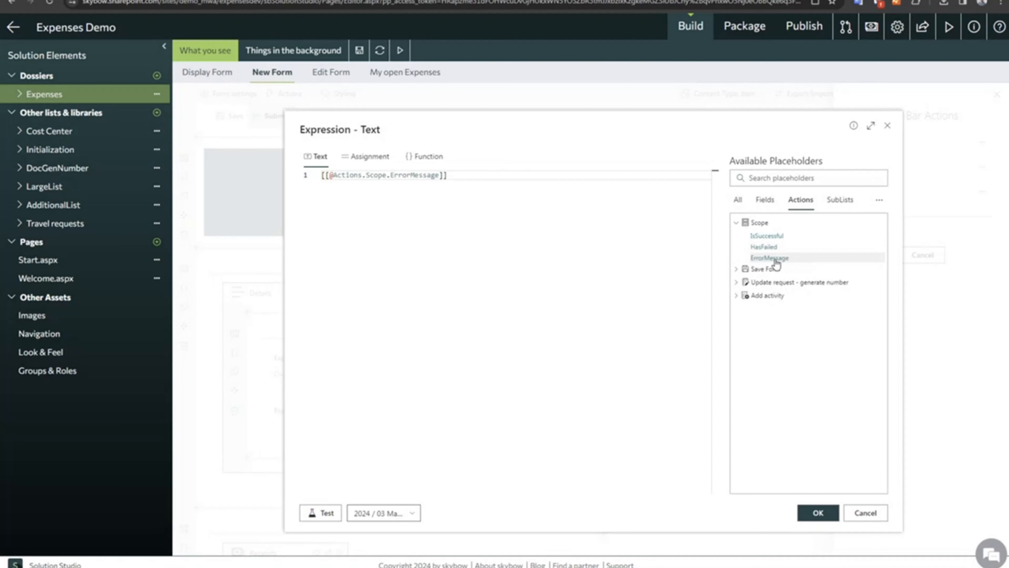
left_click(868, 515)
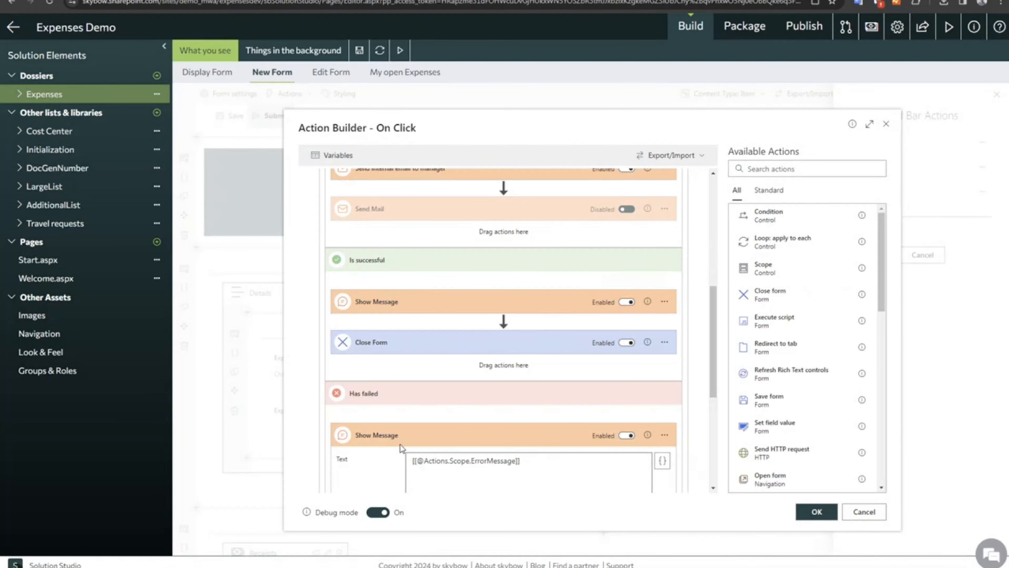
scroll(387, 435, "down", 5)
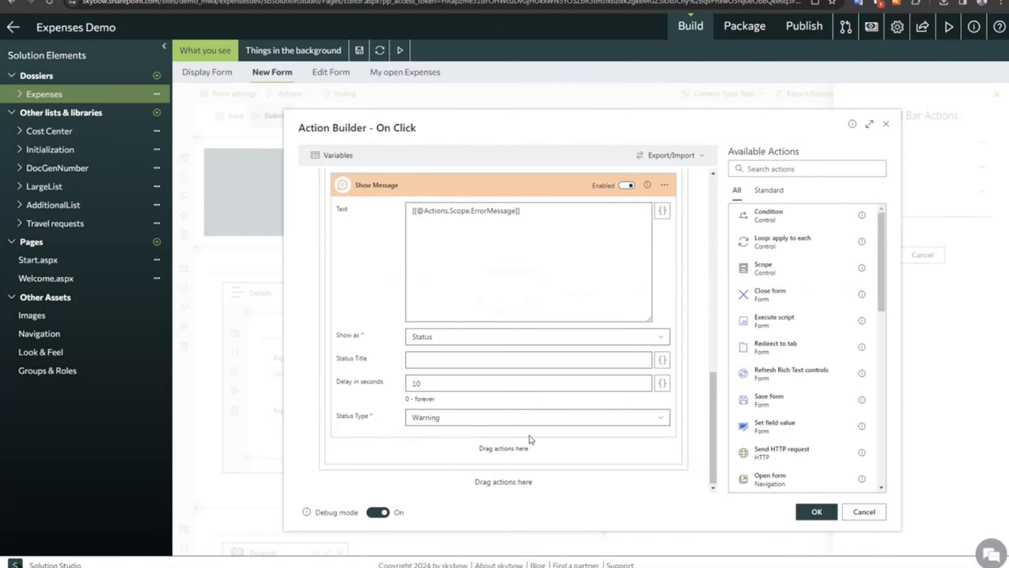
scroll(531, 435, "up", 5)
scroll(531, 434, "up", 5)
Collapse the Scope and add Execute script, Redirect to tab and Send HTTP request actions below it.
left_click(452, 195)
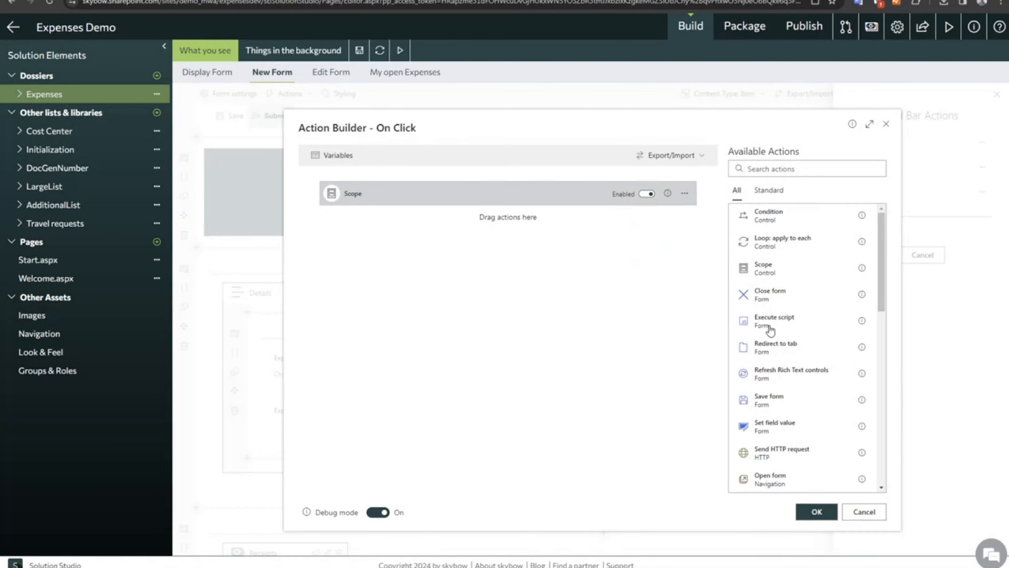
left_click_drag(770, 328, 512, 228)
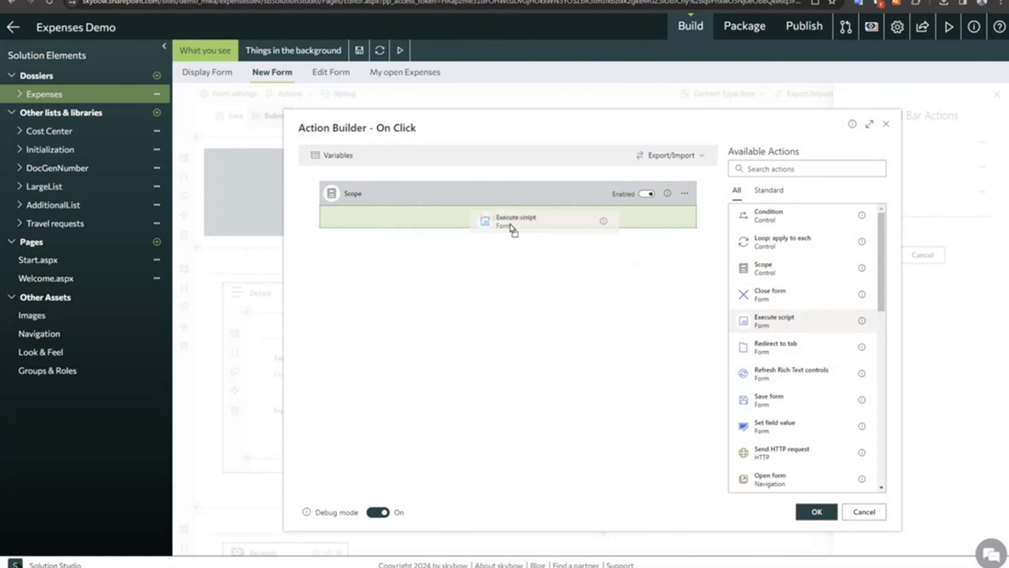
left_click(771, 359)
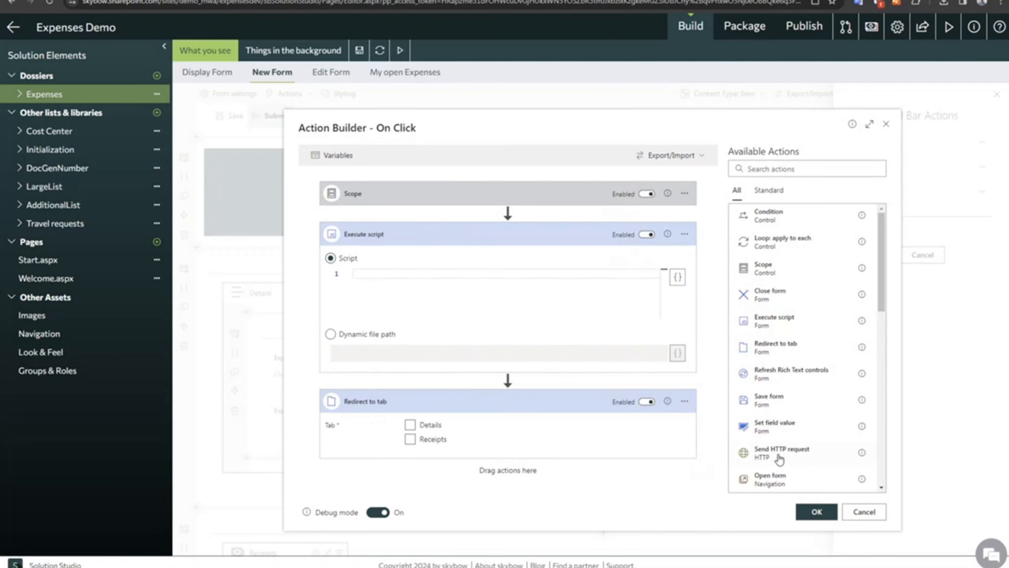
left_click_drag(781, 453, 512, 471)
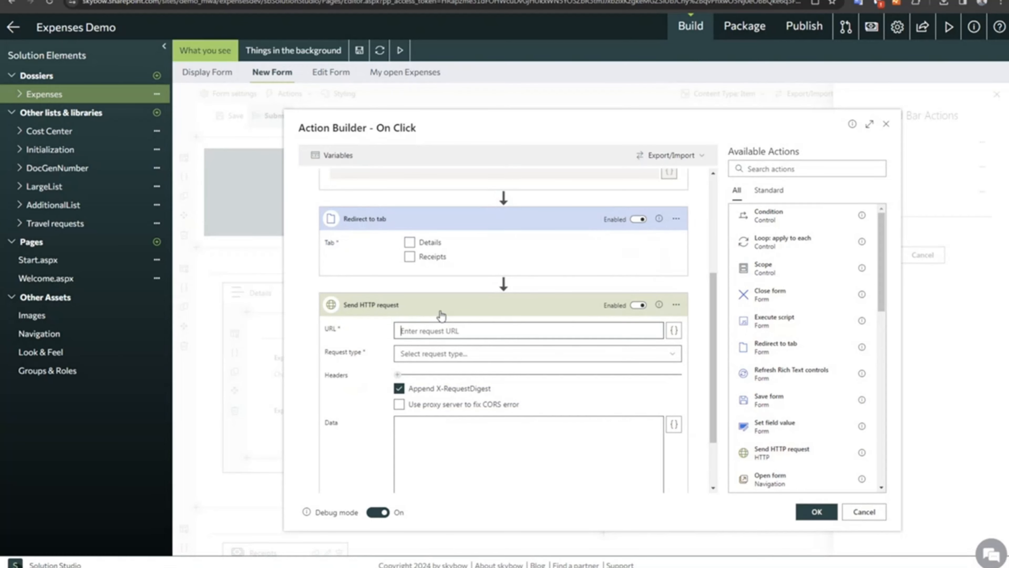
Try the Scope's IsSuccessful placeholder as a condition for the Send HTTP request action, and cancel the expression.
left_click(677, 306)
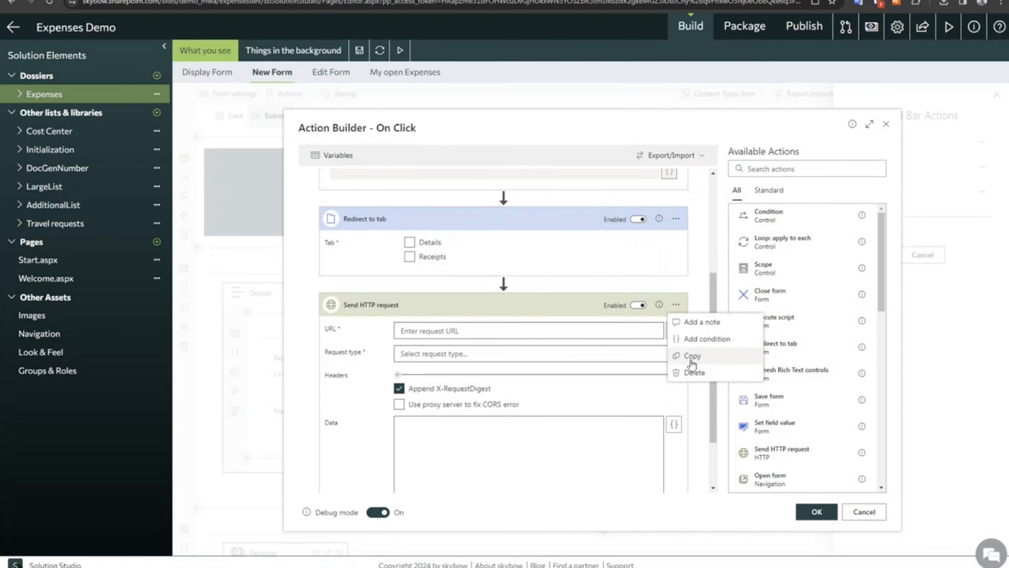
left_click(702, 342)
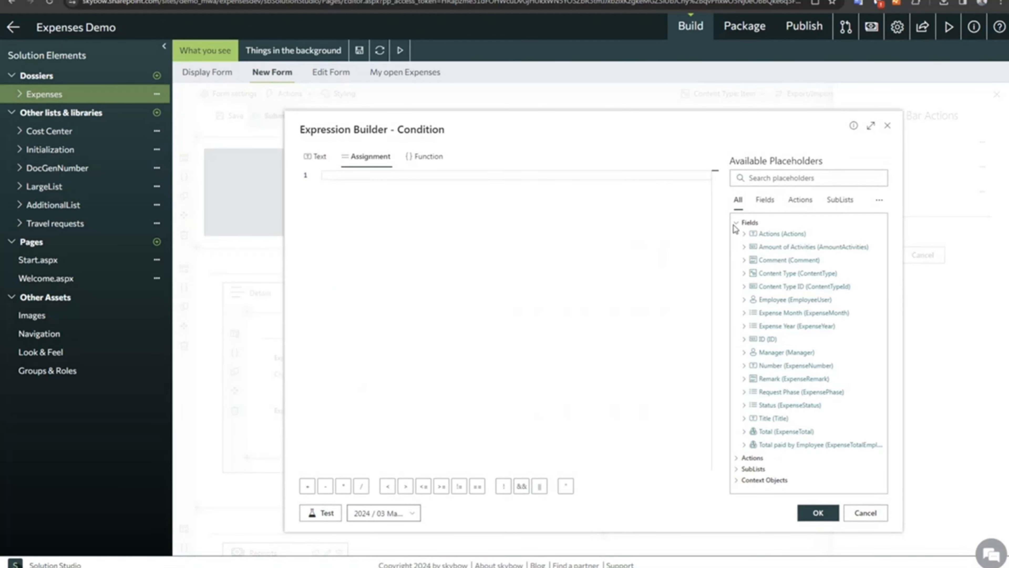
left_click(802, 207)
left_click(749, 224)
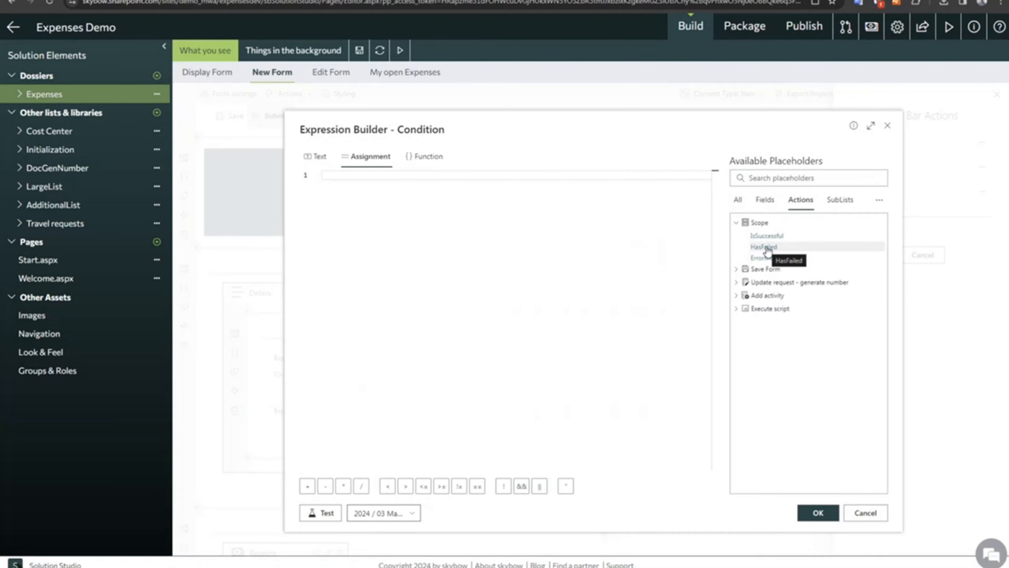
left_click(766, 235)
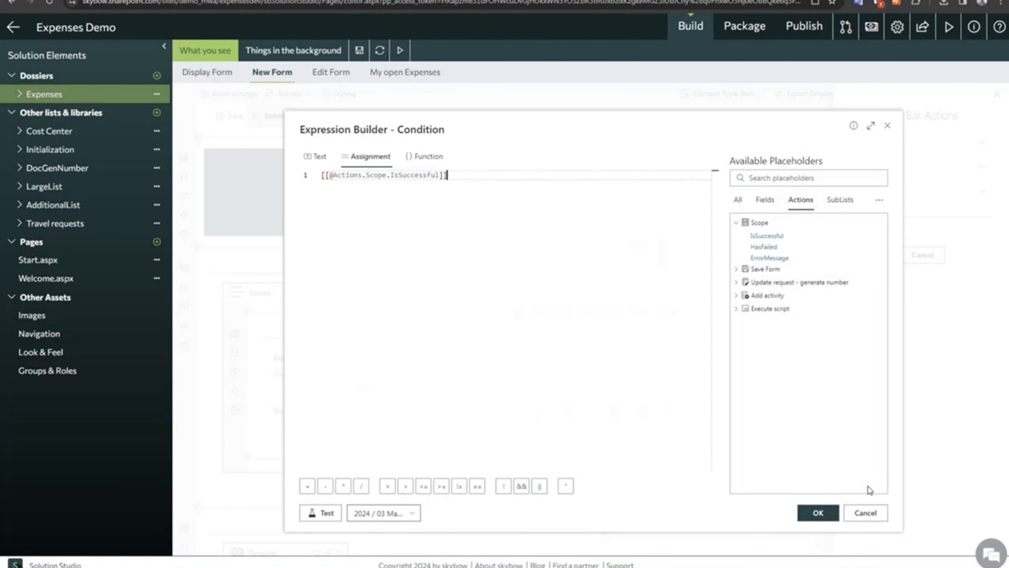
left_click(866, 512)
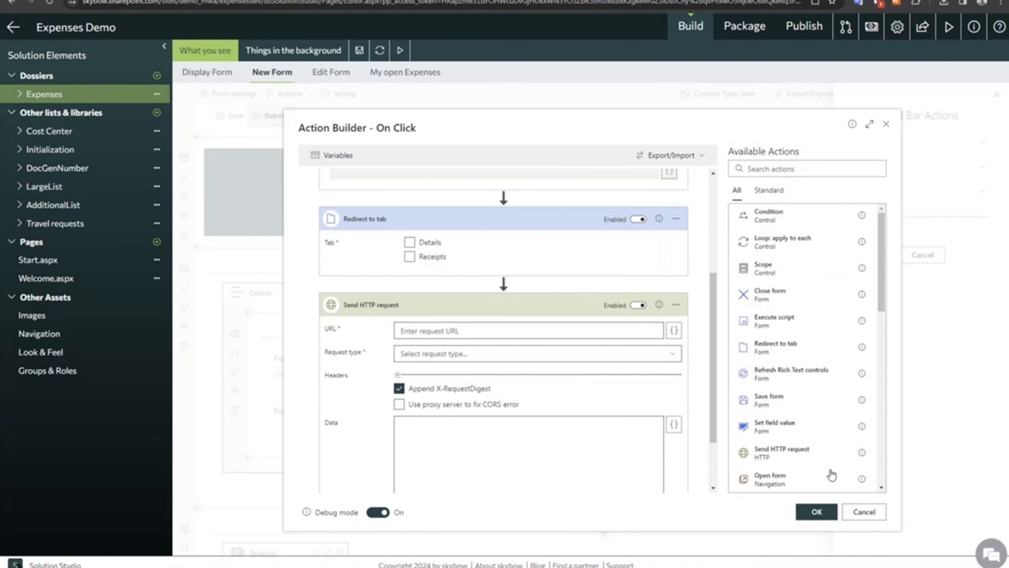
Discard the added actions by leaving the Action Builder without saving, and reopen it for the Submit command.
scroll(462, 314, "up", 1)
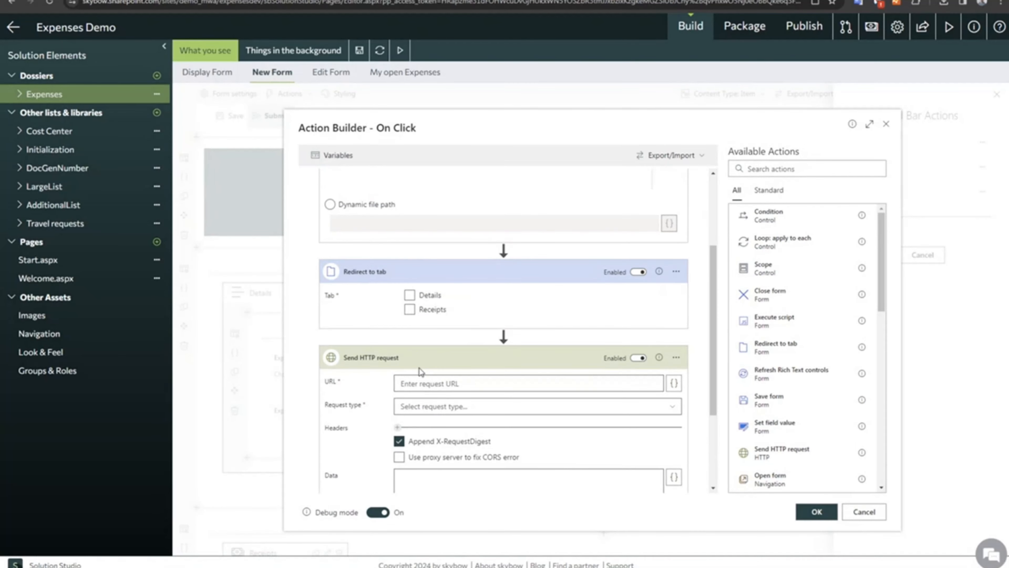
scroll(421, 371, "up", 3)
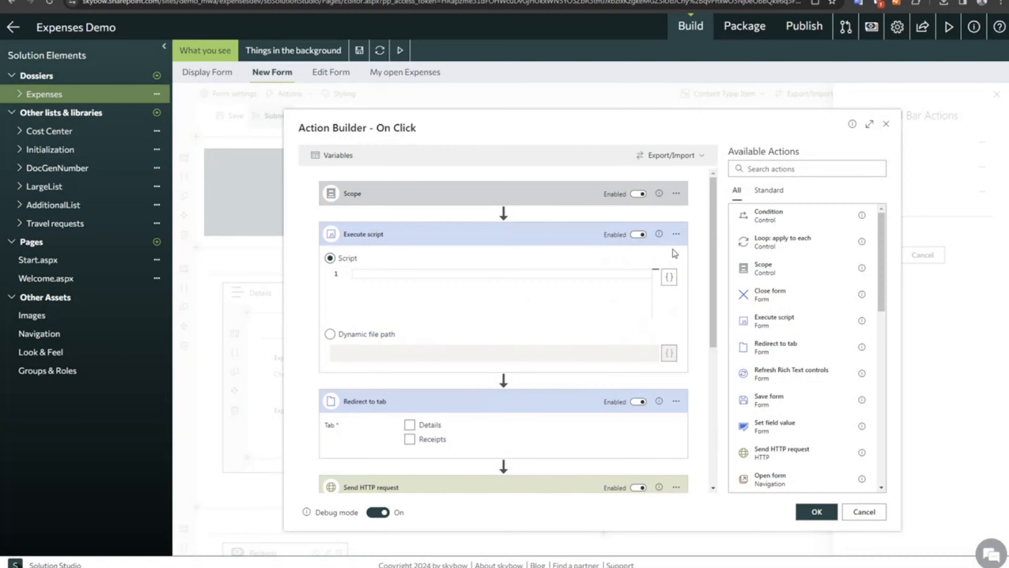
left_click(676, 234)
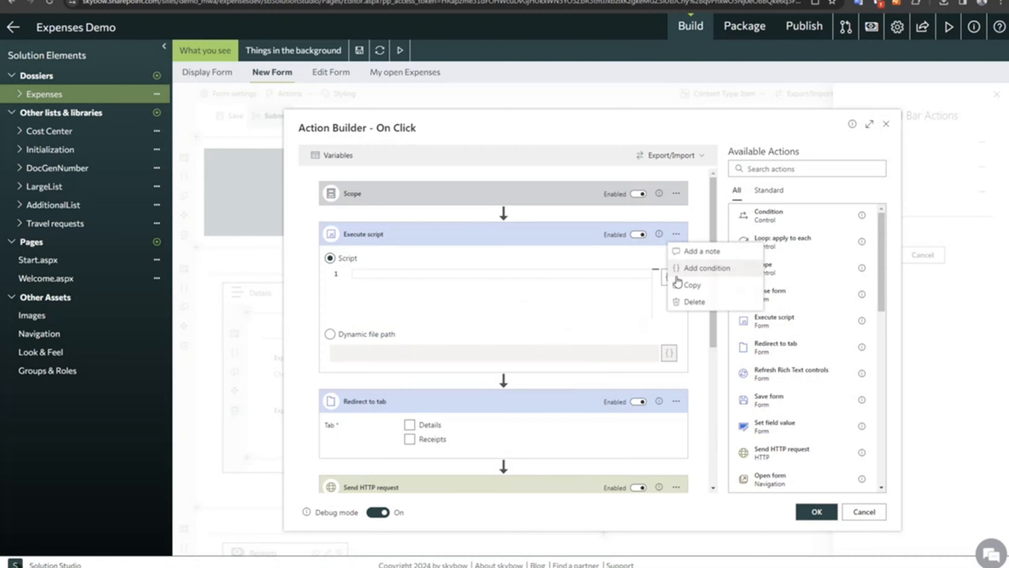
left_click(685, 306)
left_click(649, 351)
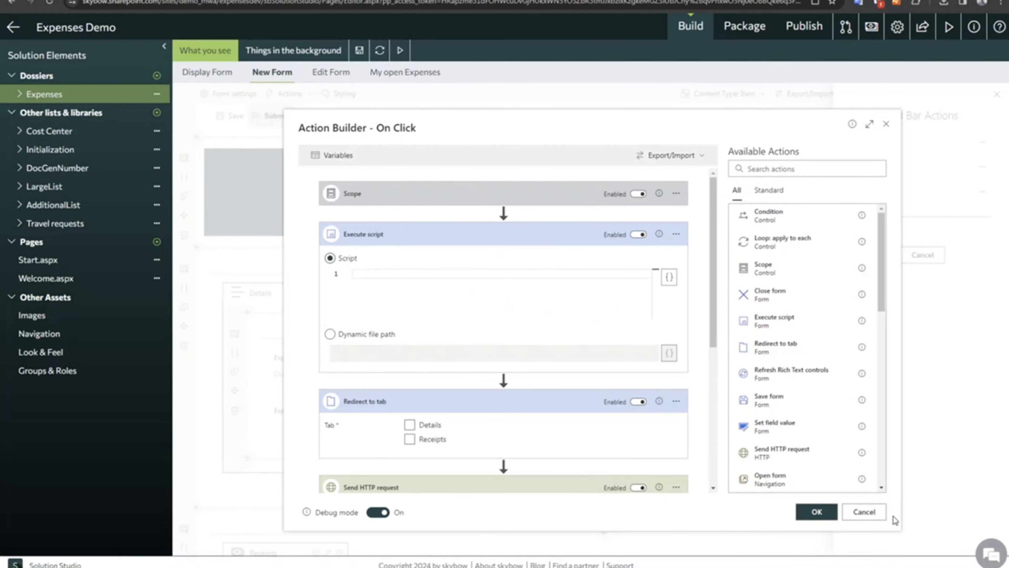
left_click(866, 512)
left_click(580, 413)
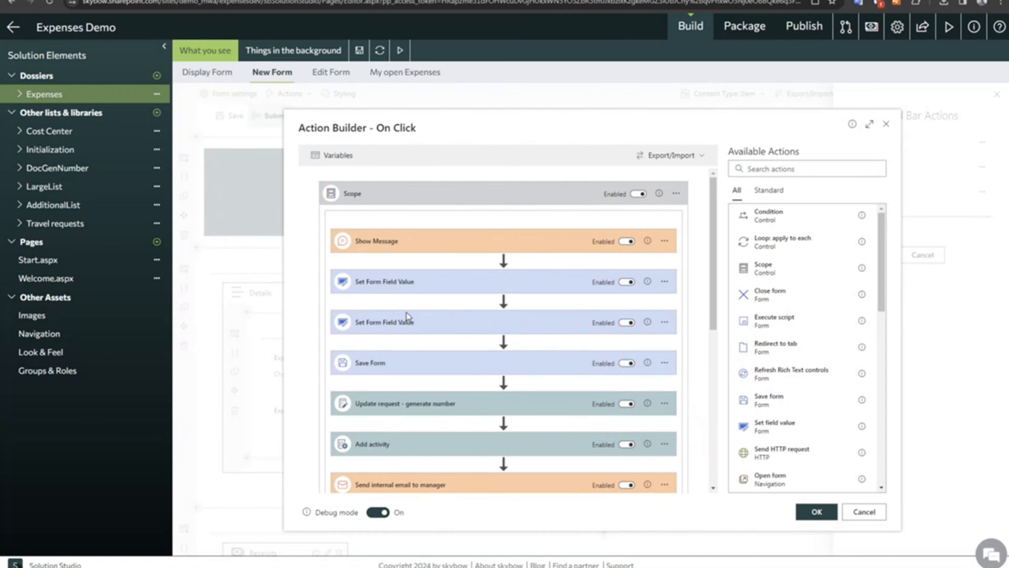
Examine the Number field's function expression, including its debugger statement, in the "Update request - generate number" action.
left_click(480, 405)
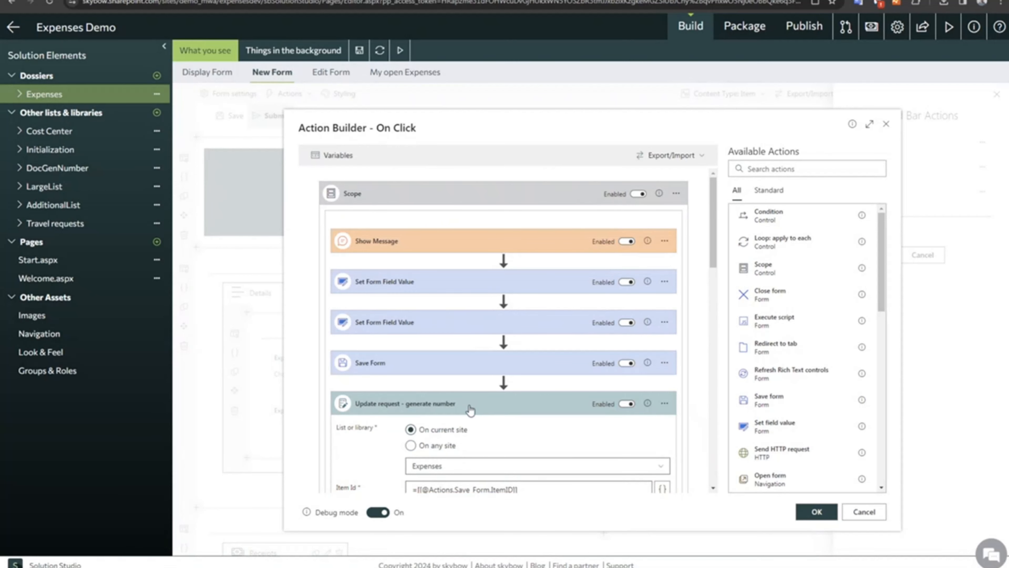
scroll(485, 389, "down", 2)
scroll(500, 388, "down", 2)
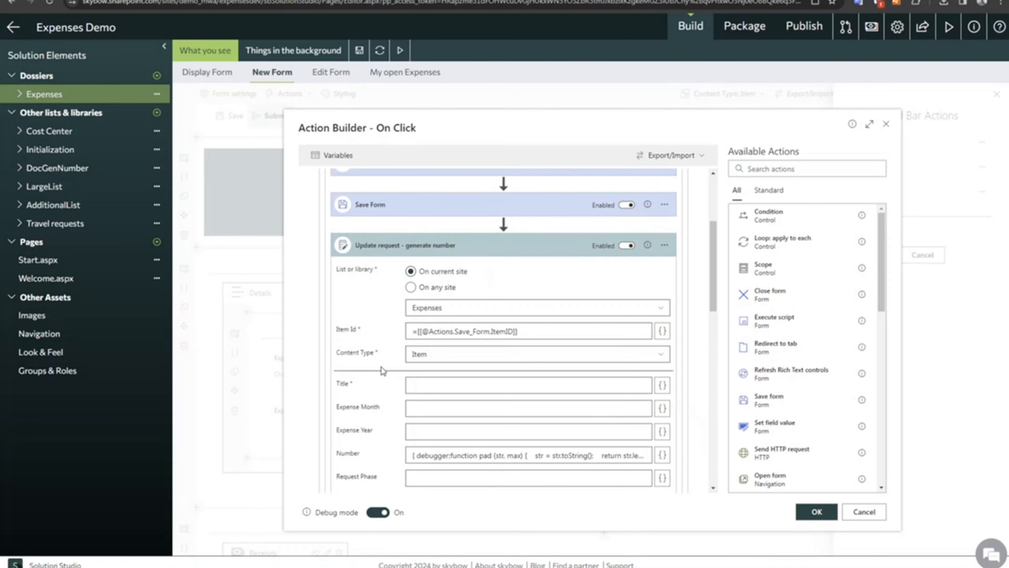
left_click(663, 456)
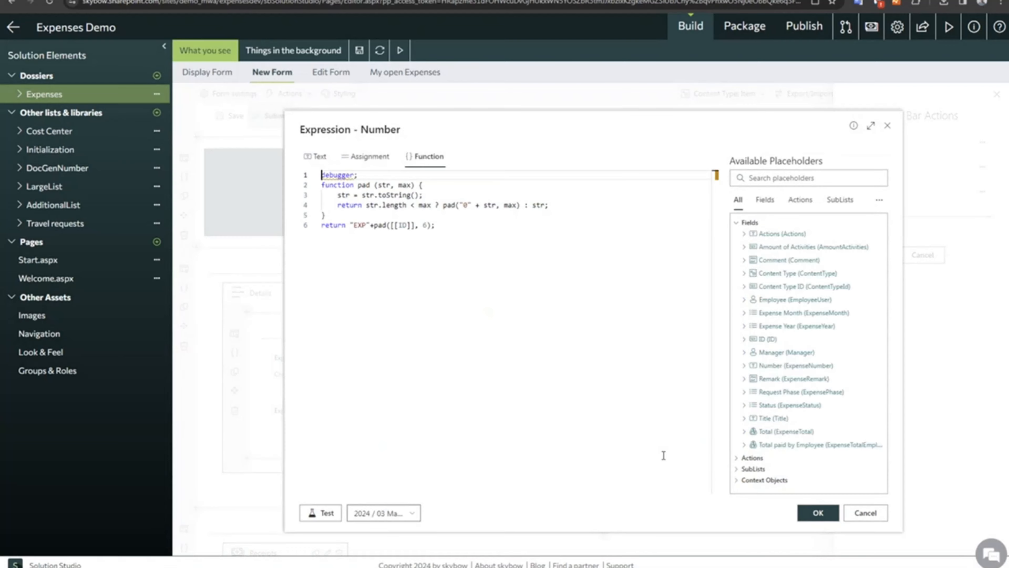
double_click(323, 174)
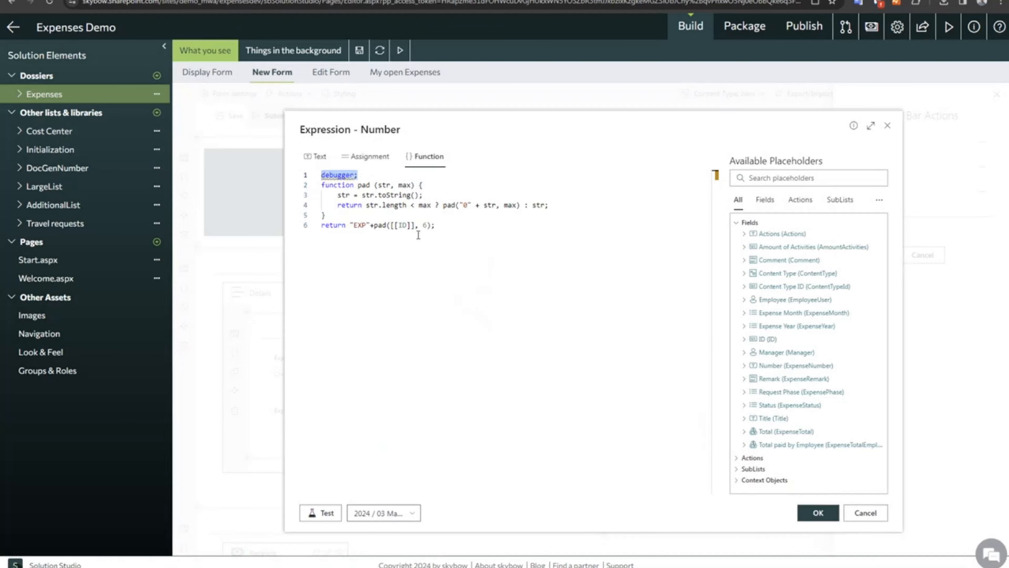
left_click(360, 175)
left_click(434, 232)
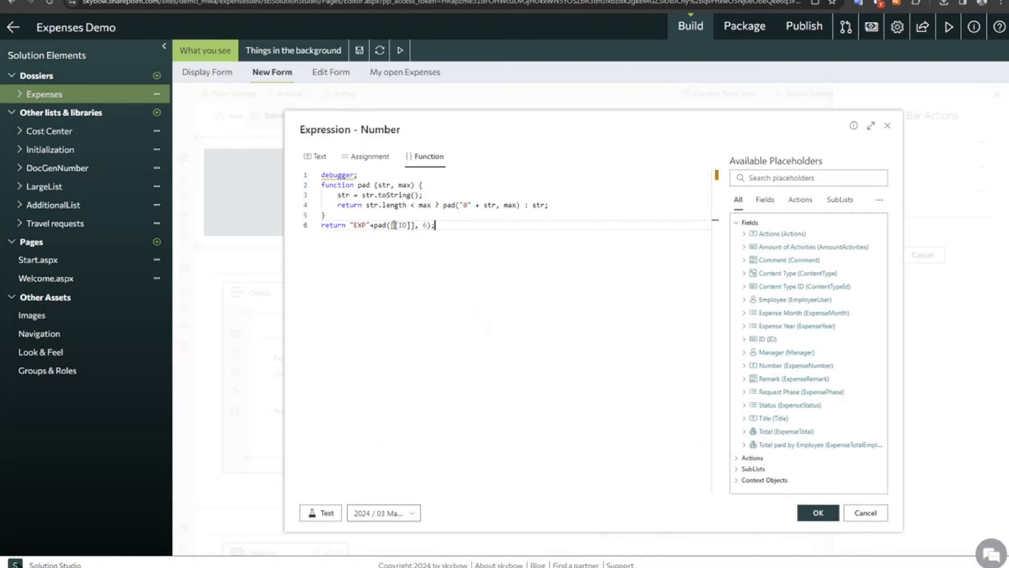
mouse_move(324, 176)
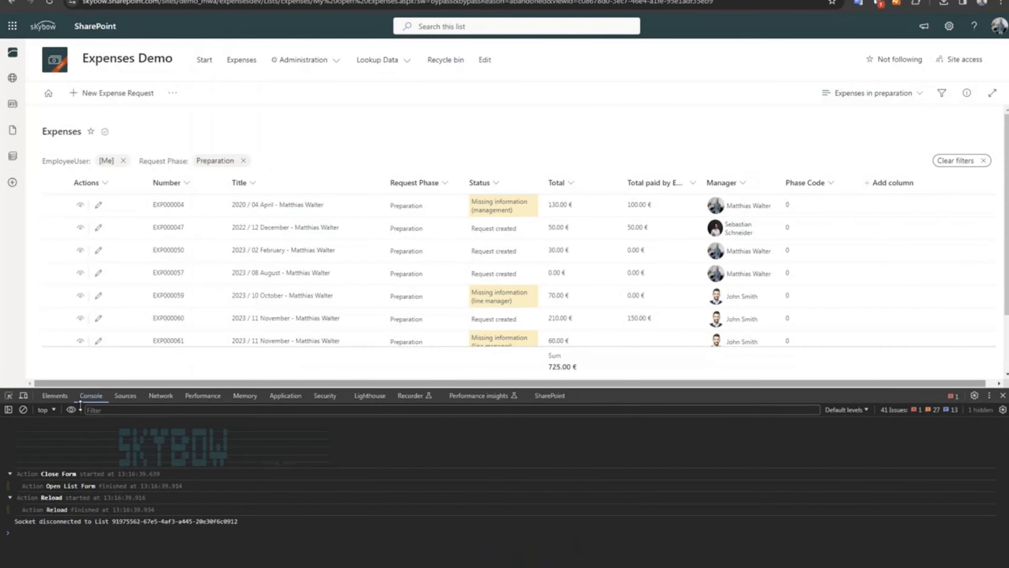
Open a new expense request and submit it with a freshly cleared console.
left_click(113, 94)
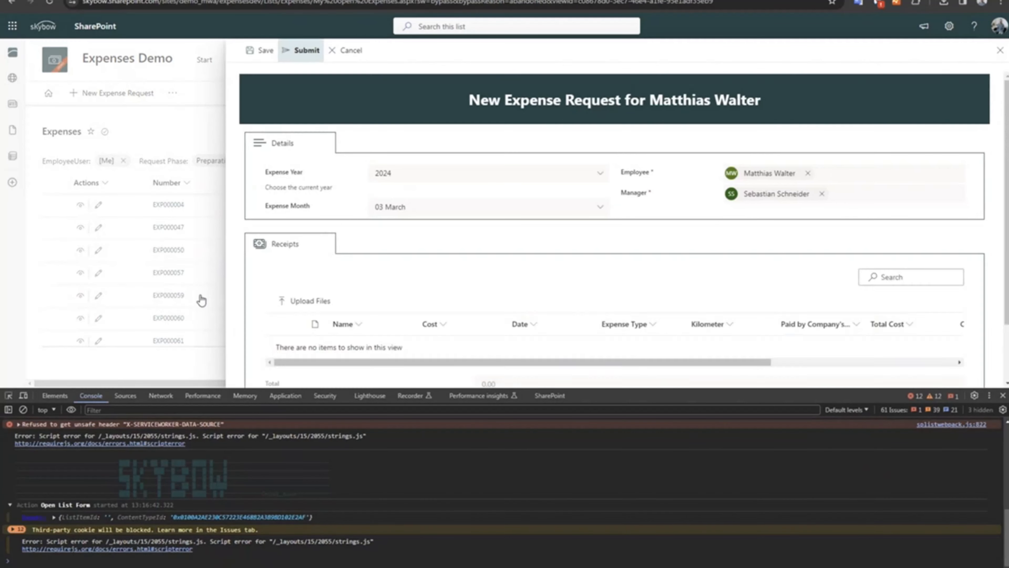
left_click(23, 410)
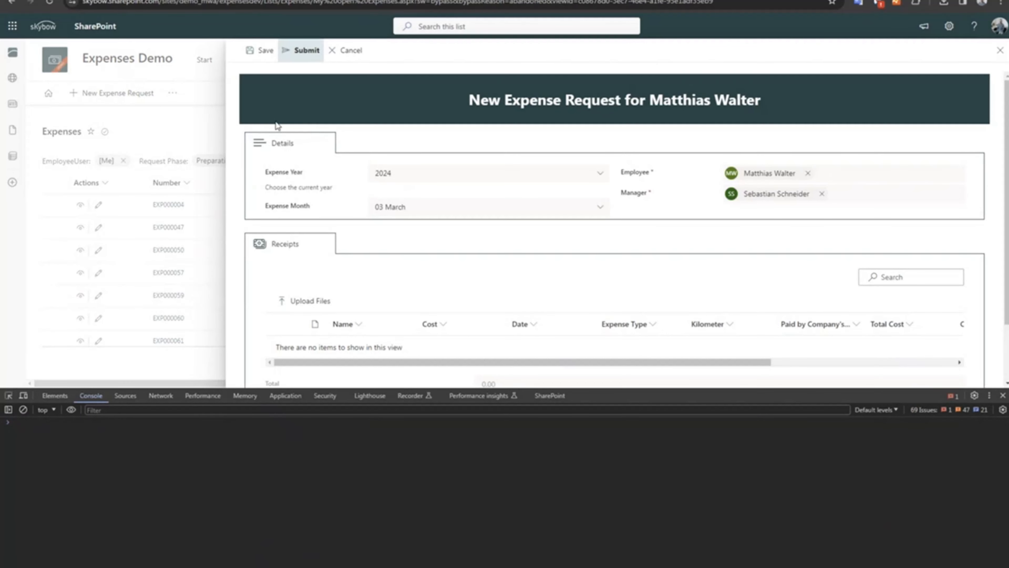
left_click(302, 54)
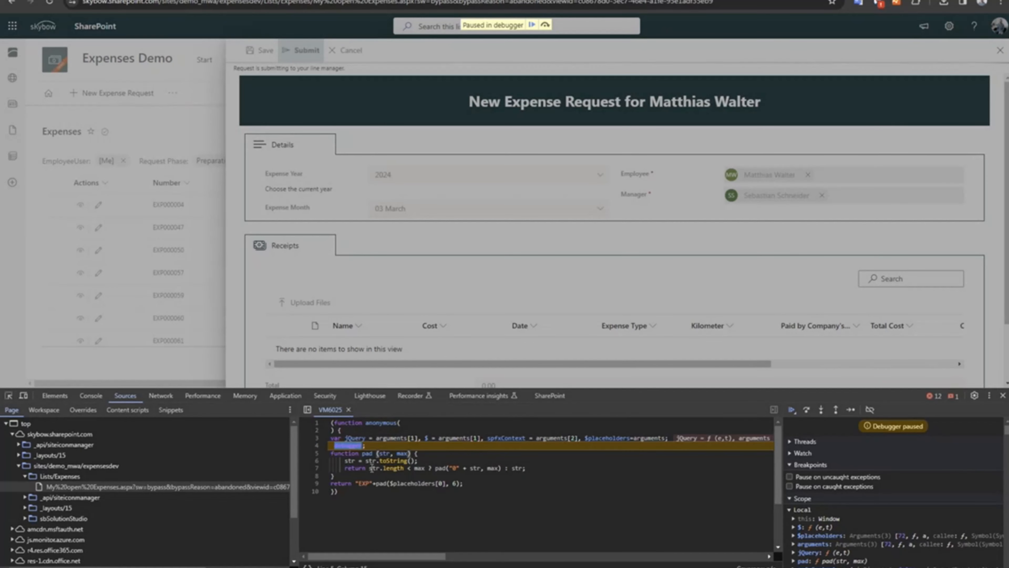
Step through the paused number-generation script, including the pad function, up to its return of the EXP number.
key("F11")
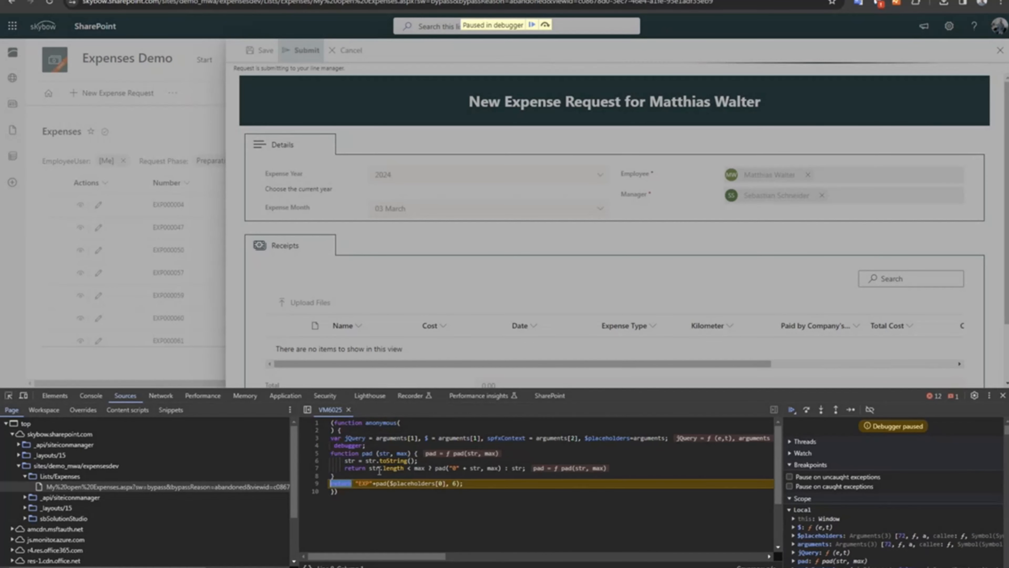
key("F11")
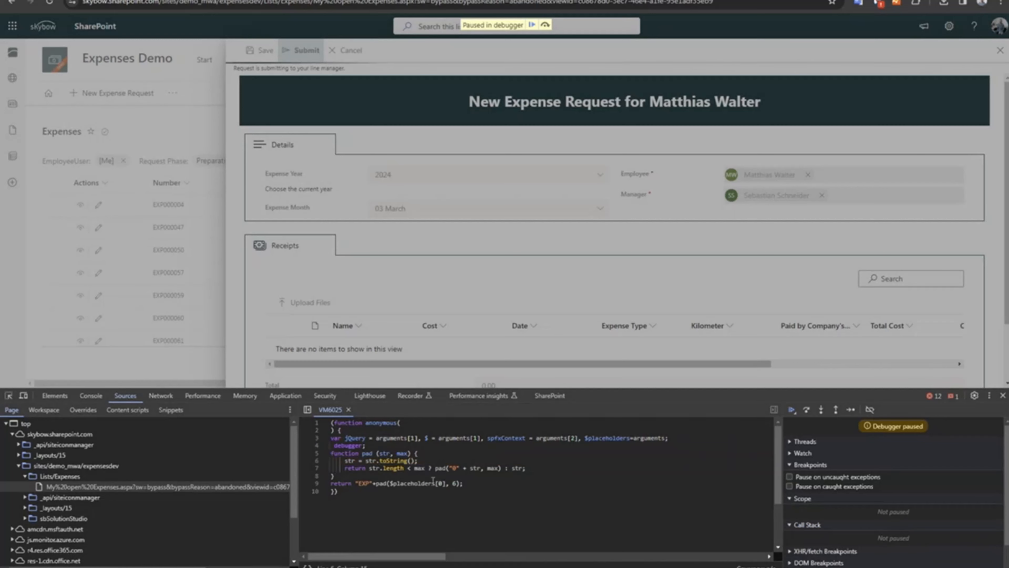
key("F10")
key("F10")
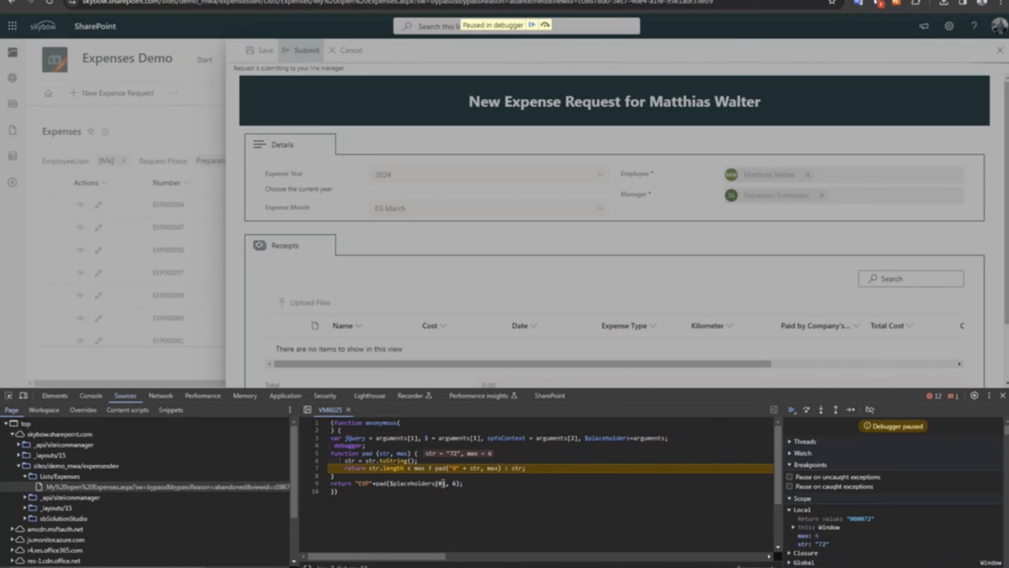
key("F10")
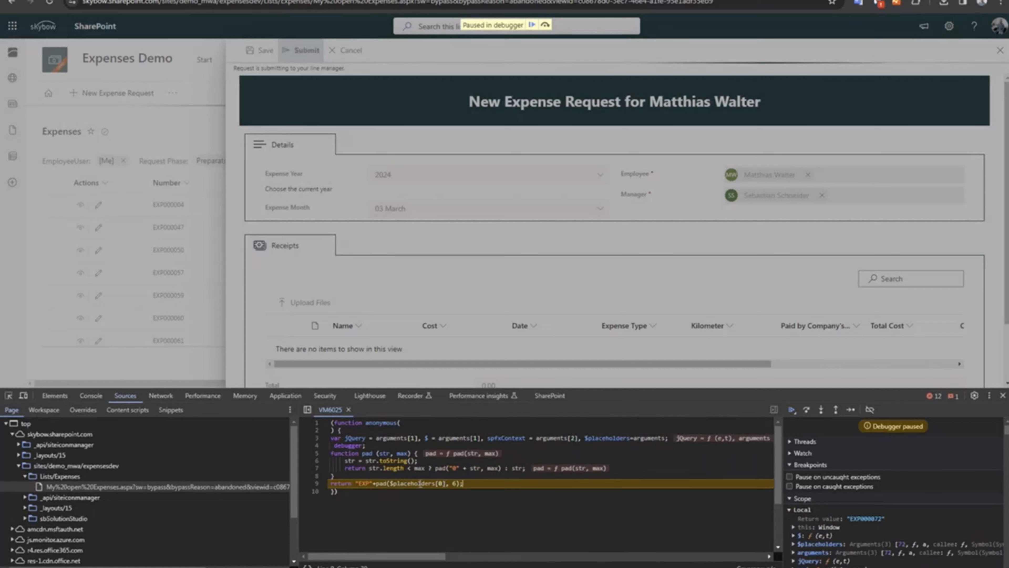
mouse_move(443, 484)
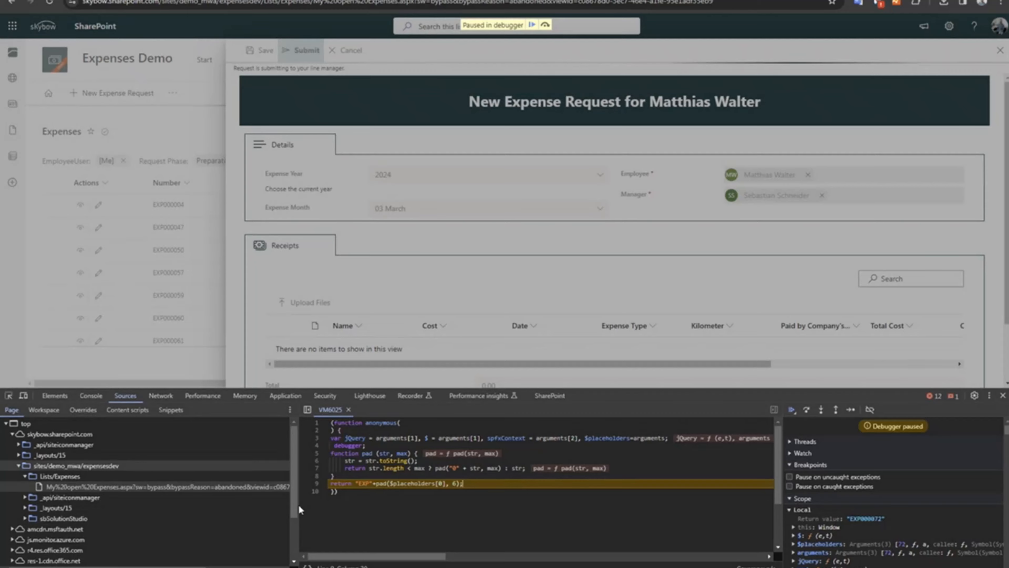
Evaluate $placeholders in the console while paused and inspect the entries of the returned arguments object.
left_click(91, 395)
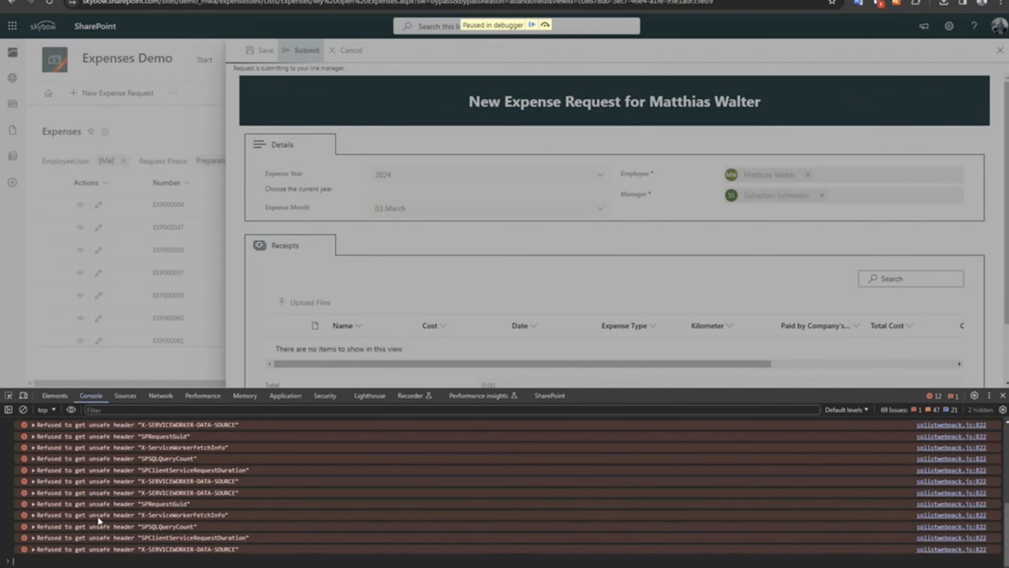
type("$")
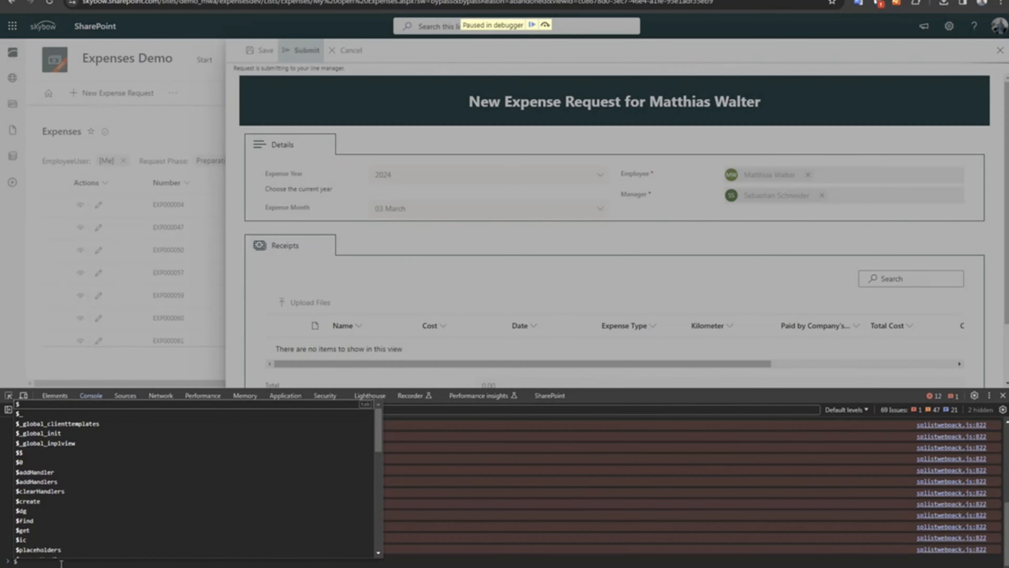
type("placeholder")
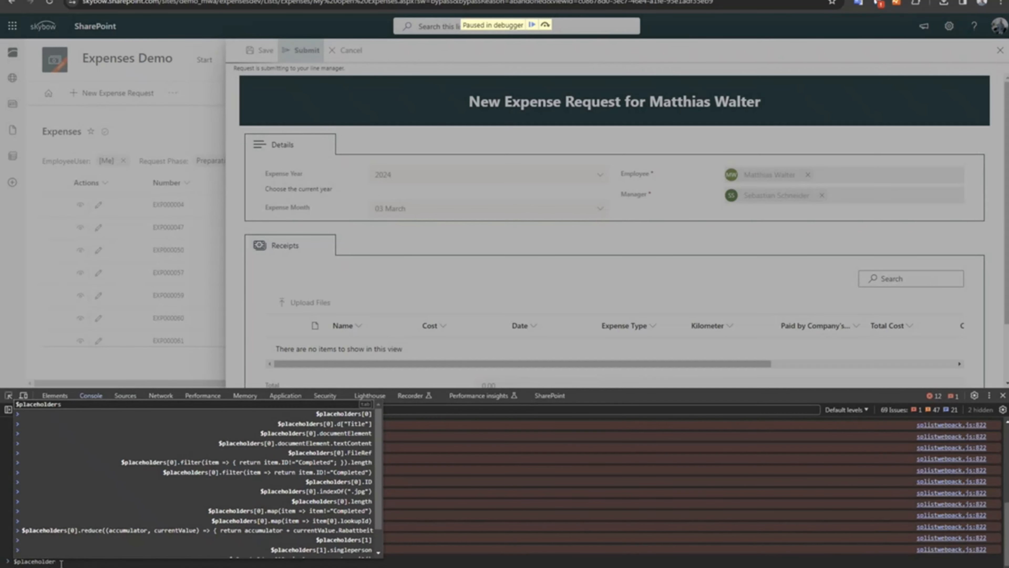
type("s")
key("Return")
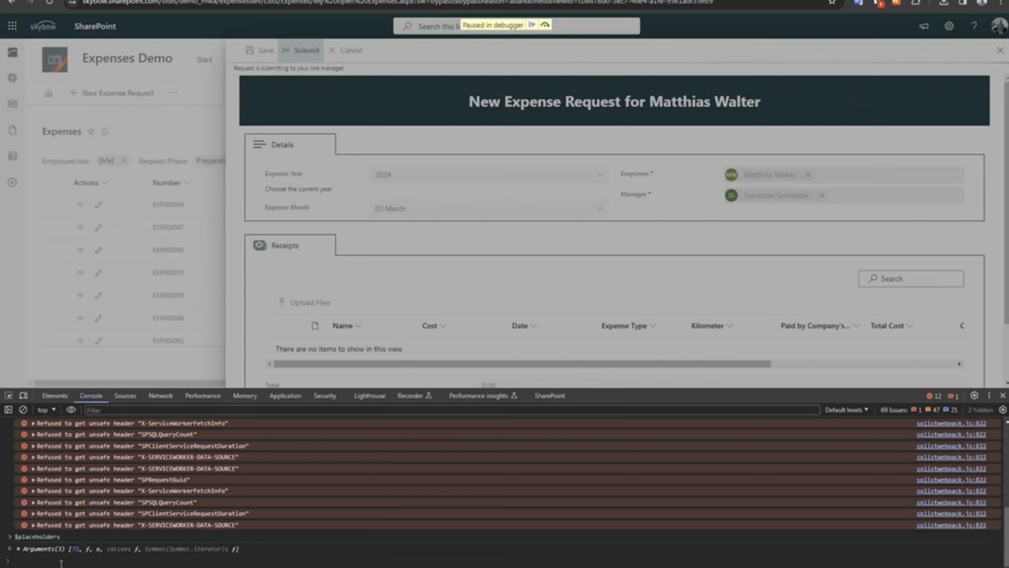
left_click(18, 549)
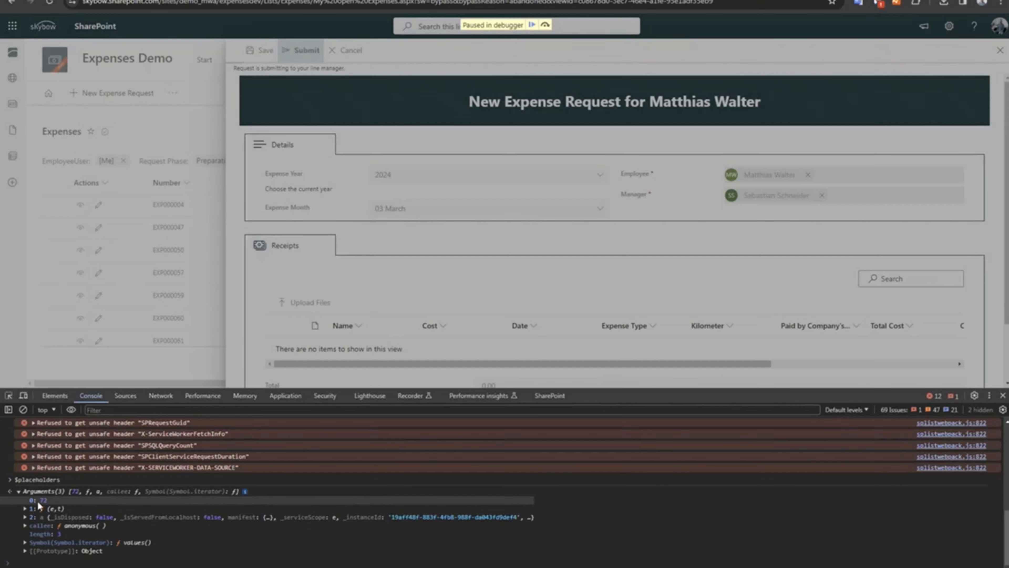
left_click(19, 491)
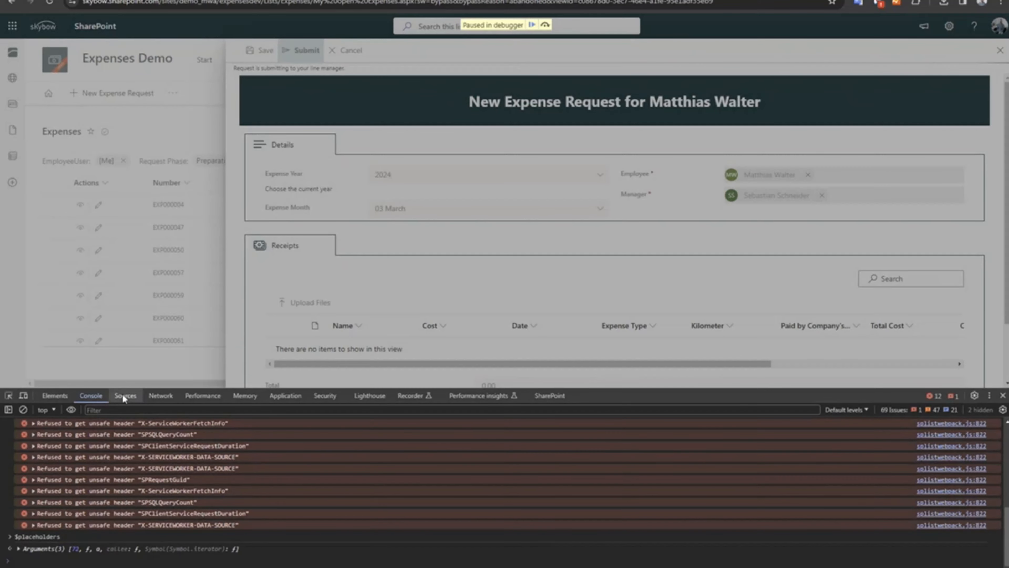
Return to the paused script, resume its execution and show the Submit action's log in the console.
left_click(126, 396)
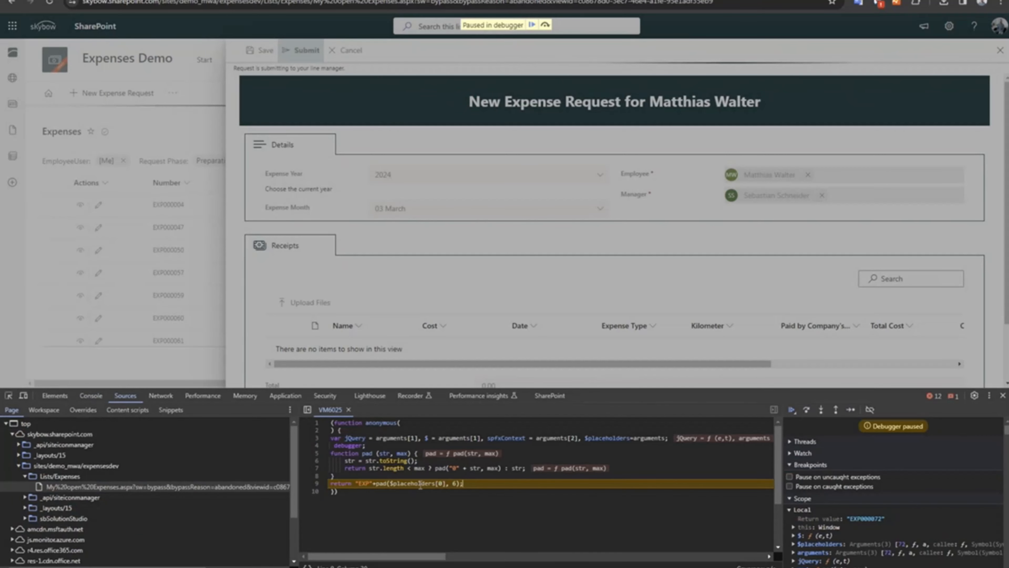
left_click(789, 452)
left_click(790, 452)
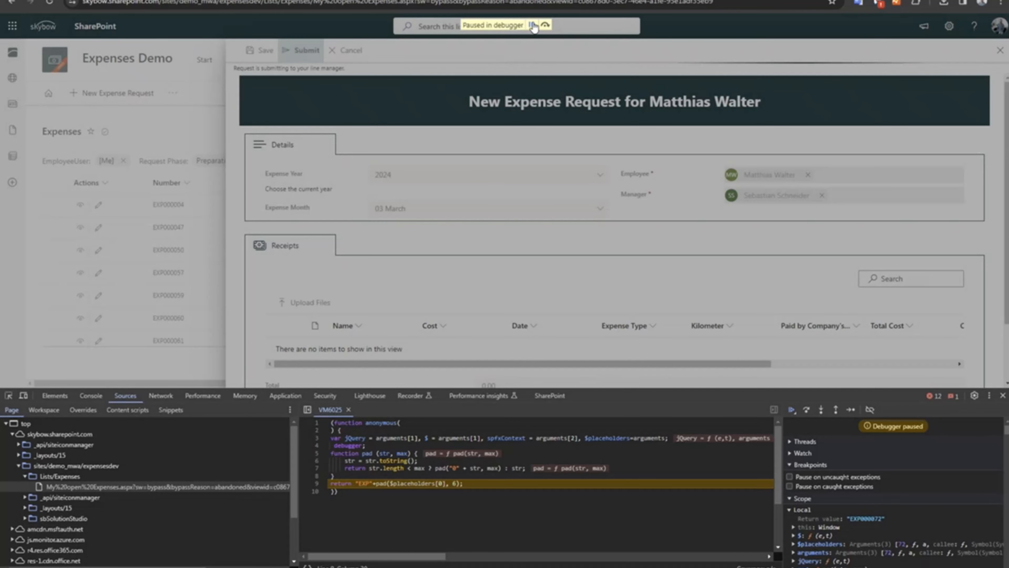
key("F8")
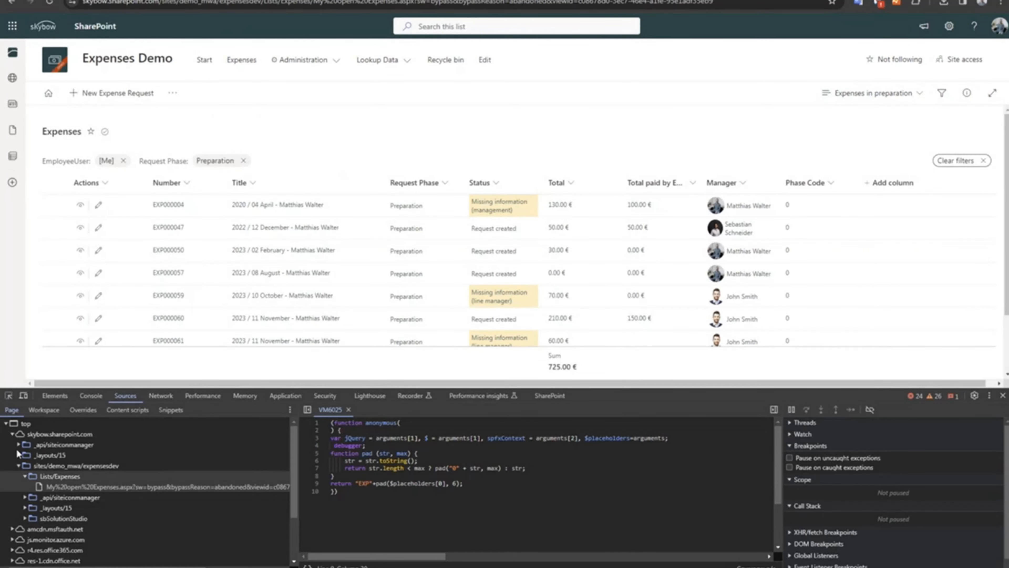
left_click(90, 396)
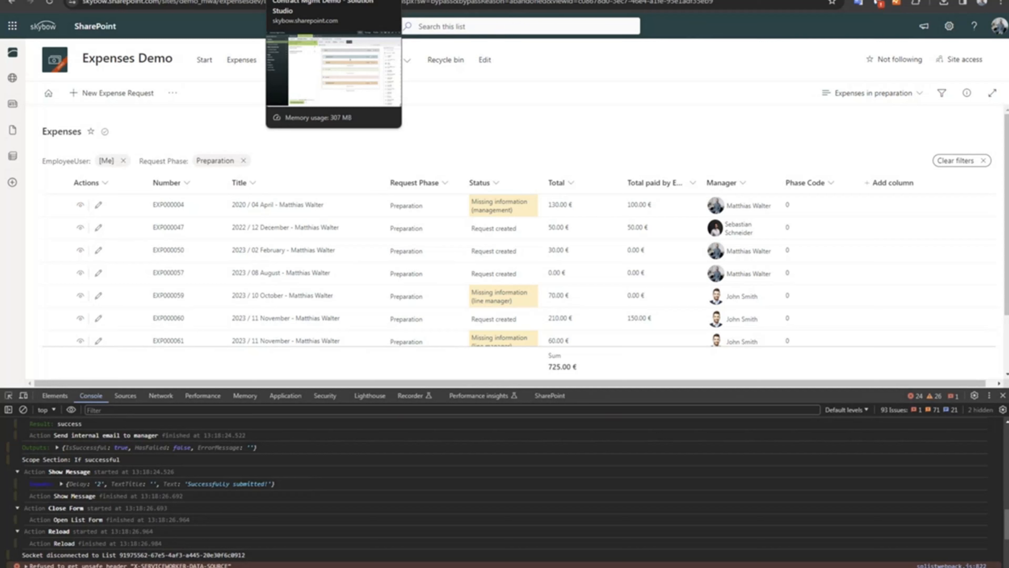
Switch to the Contract Mgmt Demo in Solution Studio and examine the Expire Contracts scheduled action's filter query without changing it.
left_click(334, 1)
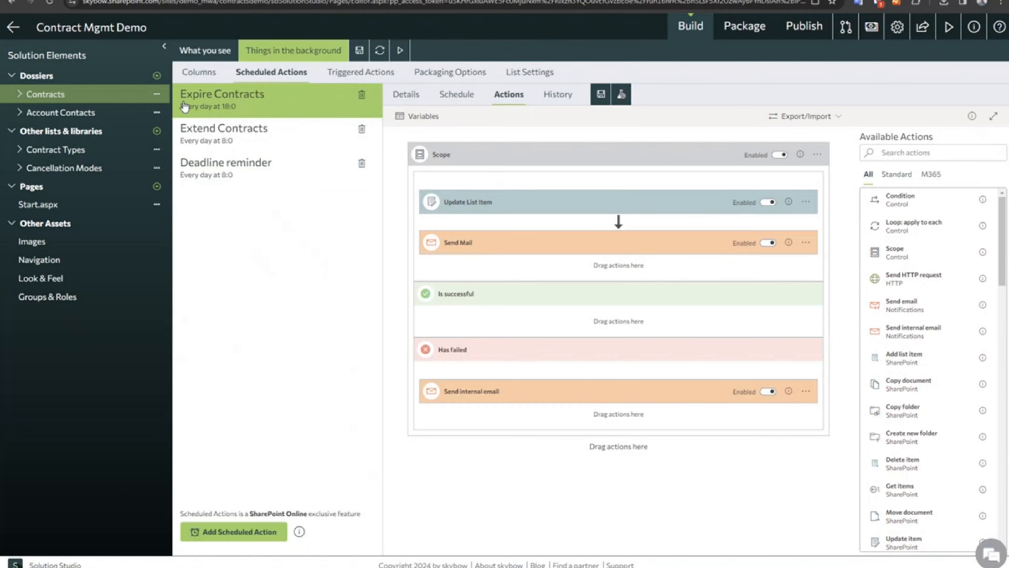
left_click(402, 100)
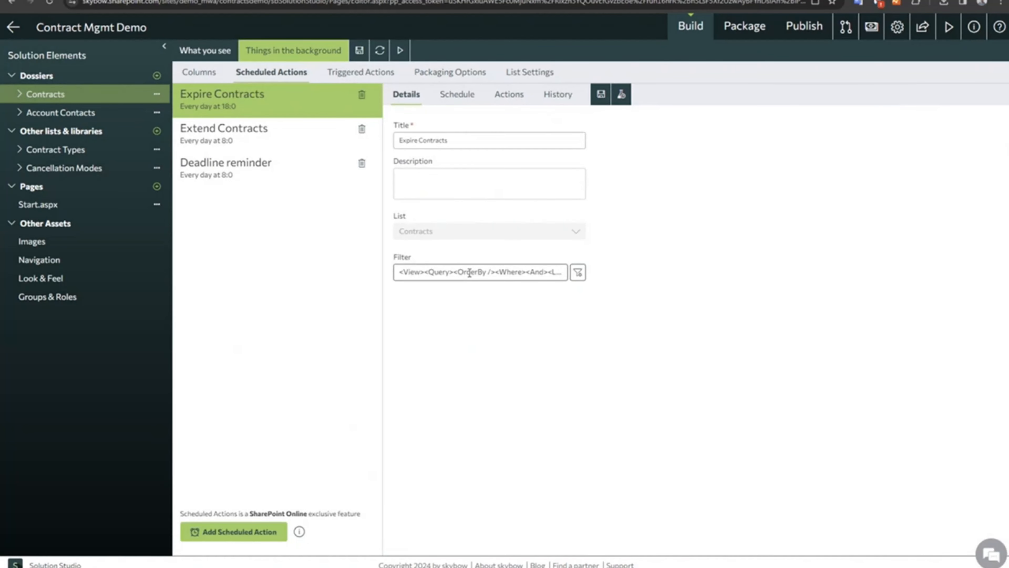
left_click(577, 273)
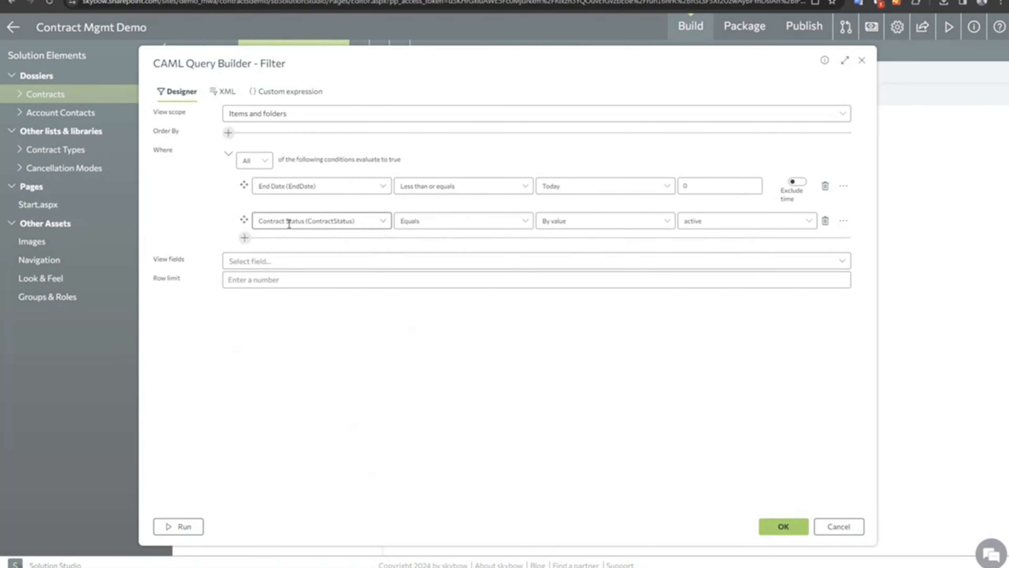
left_click(834, 527)
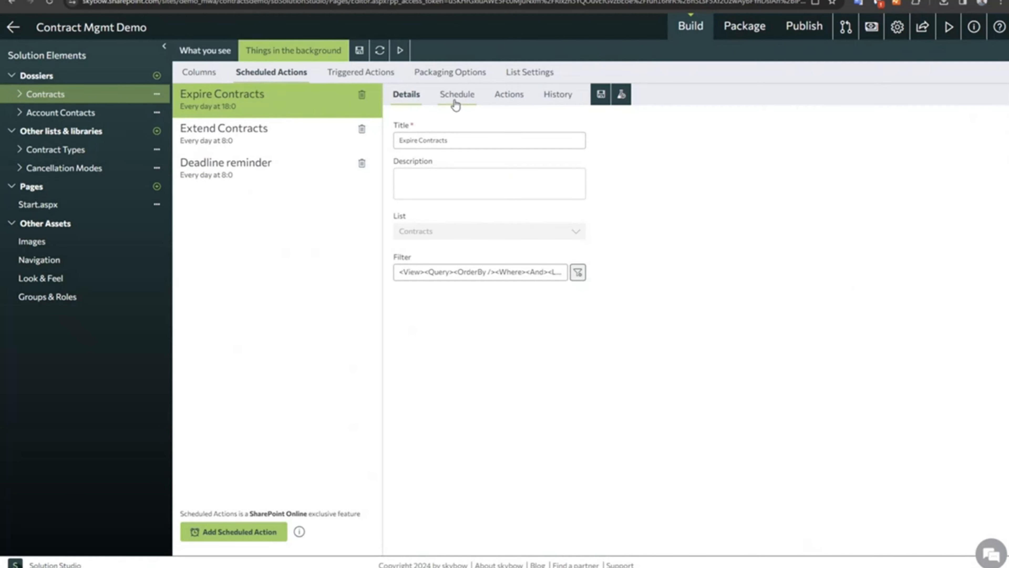
Examine the Send internal email action in the Scope's Has failed section, including its recipient and error message placeholder.
left_click(501, 96)
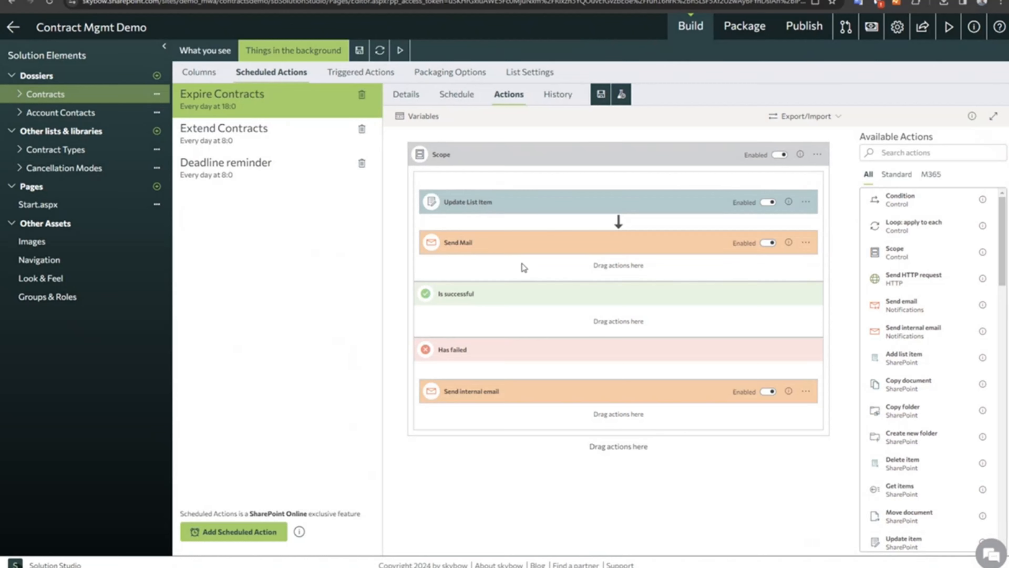
left_click(527, 397)
left_click_drag(580, 453, 476, 449)
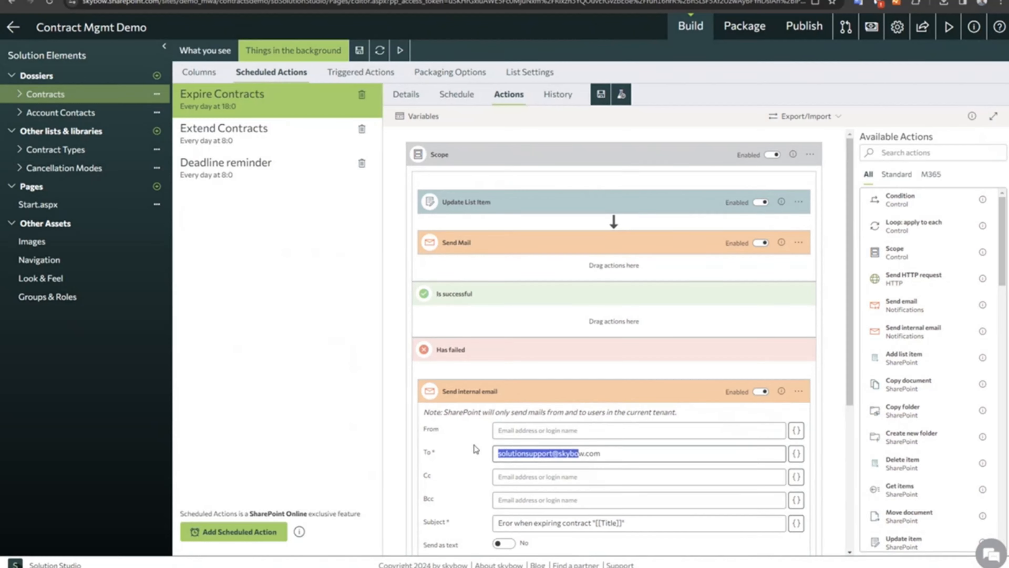
scroll(496, 453, "down", 4)
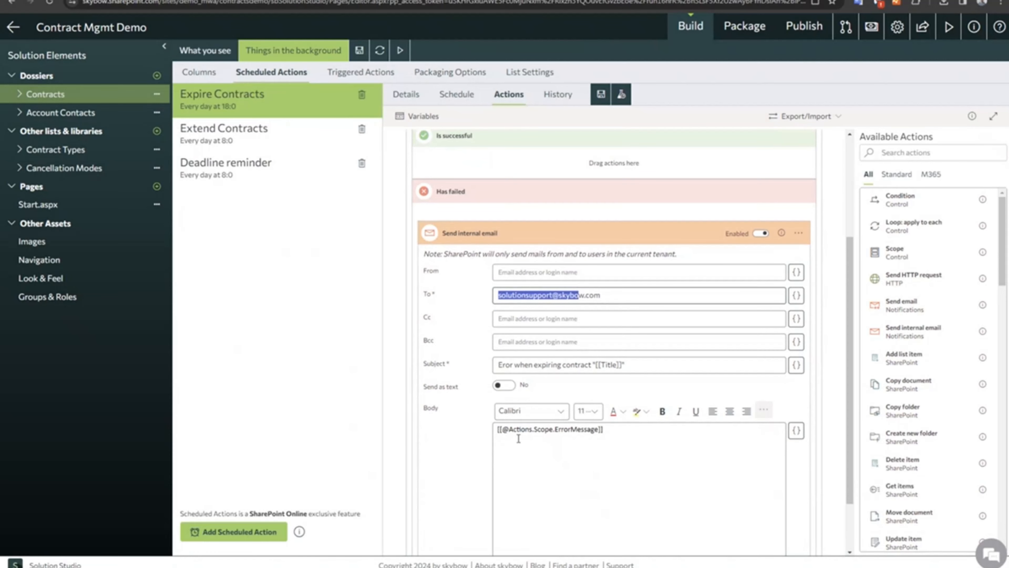
left_click_drag(618, 435, 499, 444)
left_click(516, 431)
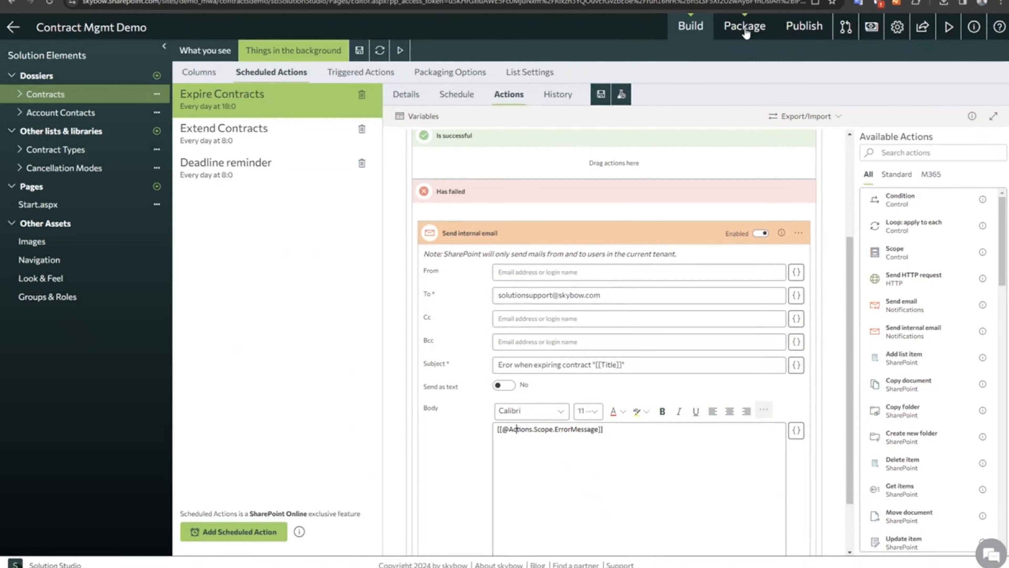
Open the Expire Contracts run history and expand the successful 11:12:02 run down to the actions inside its Scope.
left_click(554, 99)
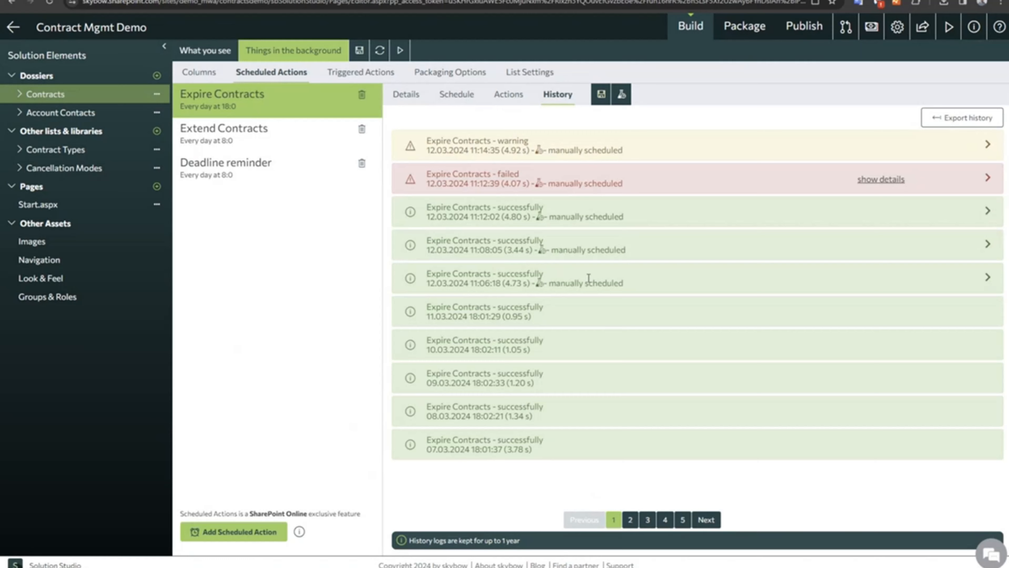
left_click_drag(452, 207, 677, 221)
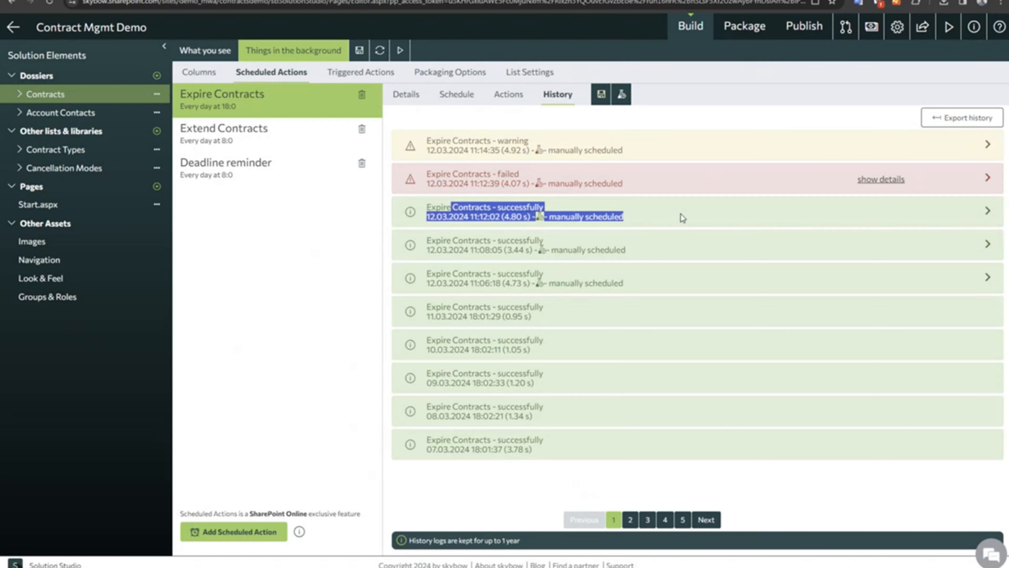
left_click_drag(431, 208, 646, 226)
left_click(989, 212)
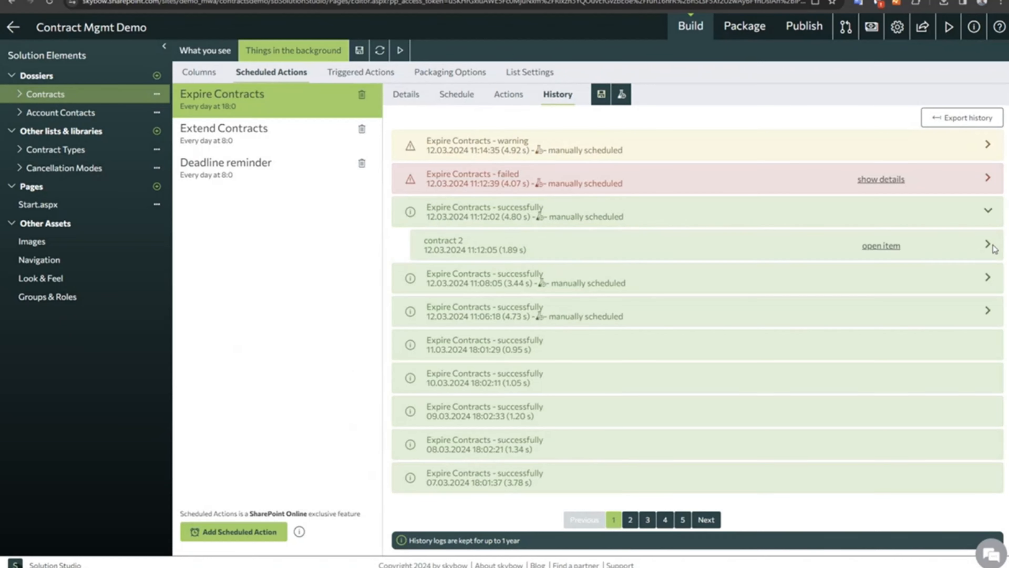
left_click(992, 246)
left_click(978, 277)
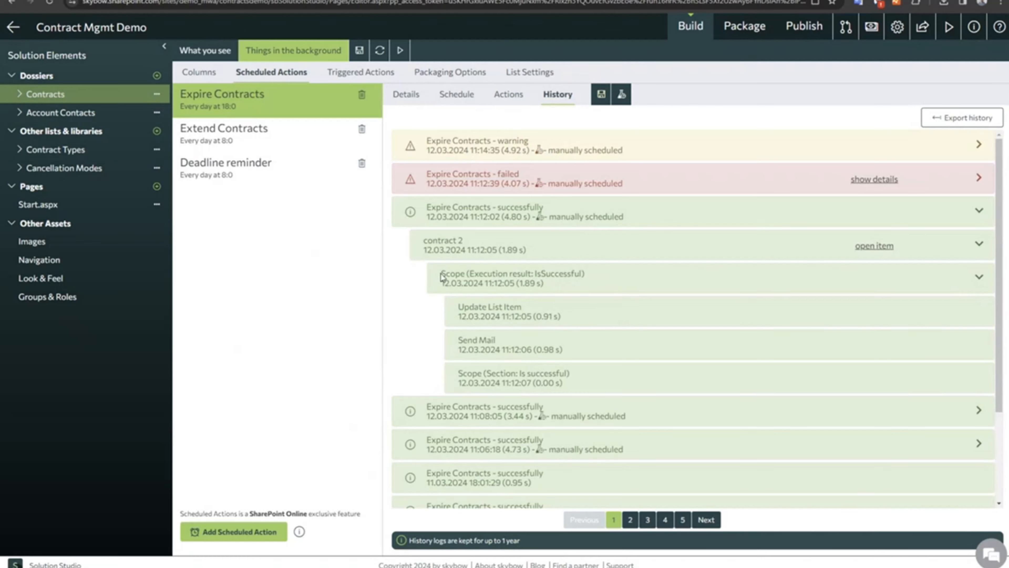
Examine the Scope's execution result, the Update List Item and Send Mail entries, and the Is successful section entry.
left_click_drag(442, 273, 529, 273)
left_click(556, 275)
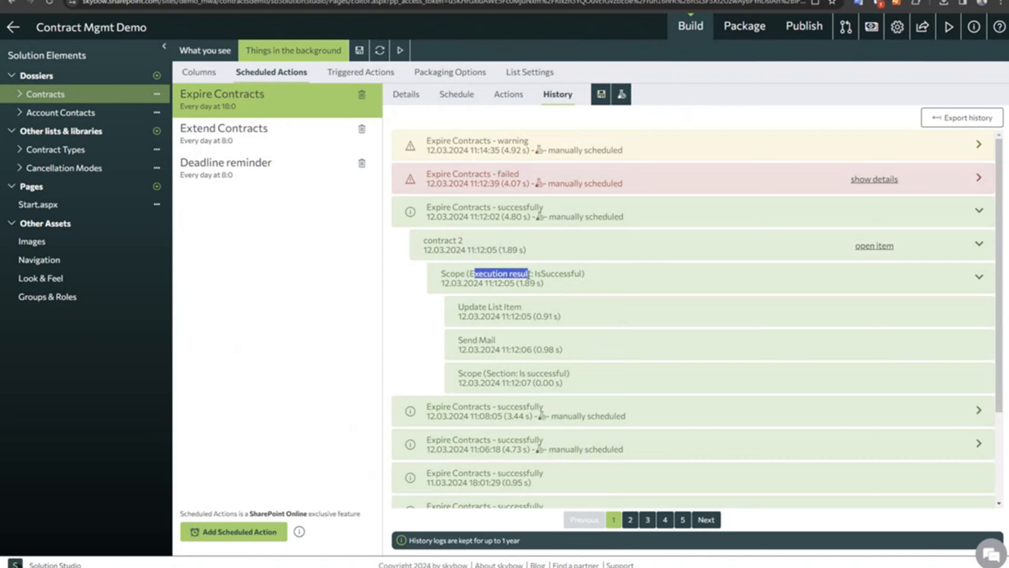
double_click(557, 274)
left_click(471, 310)
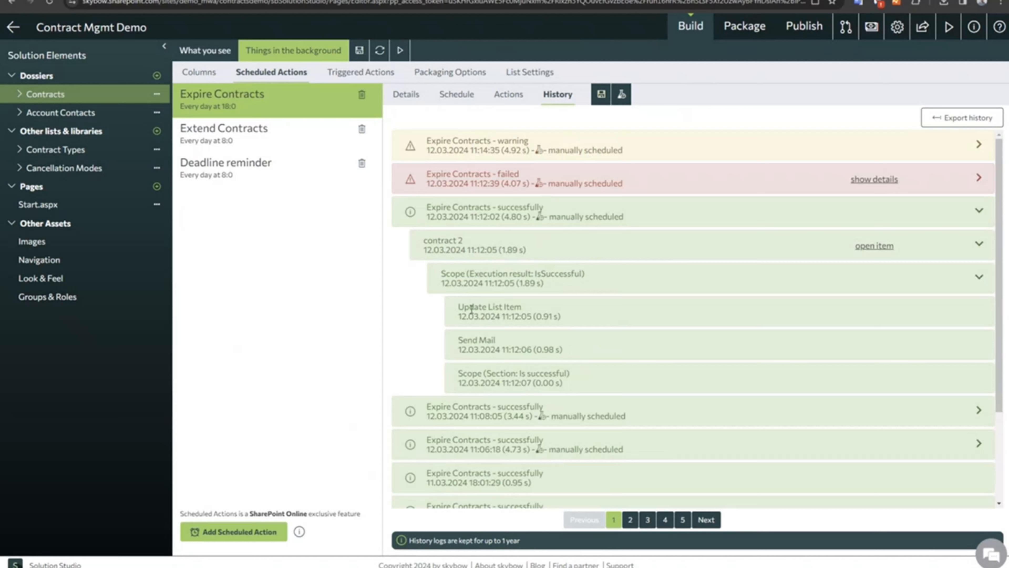
left_click_drag(471, 309, 585, 349)
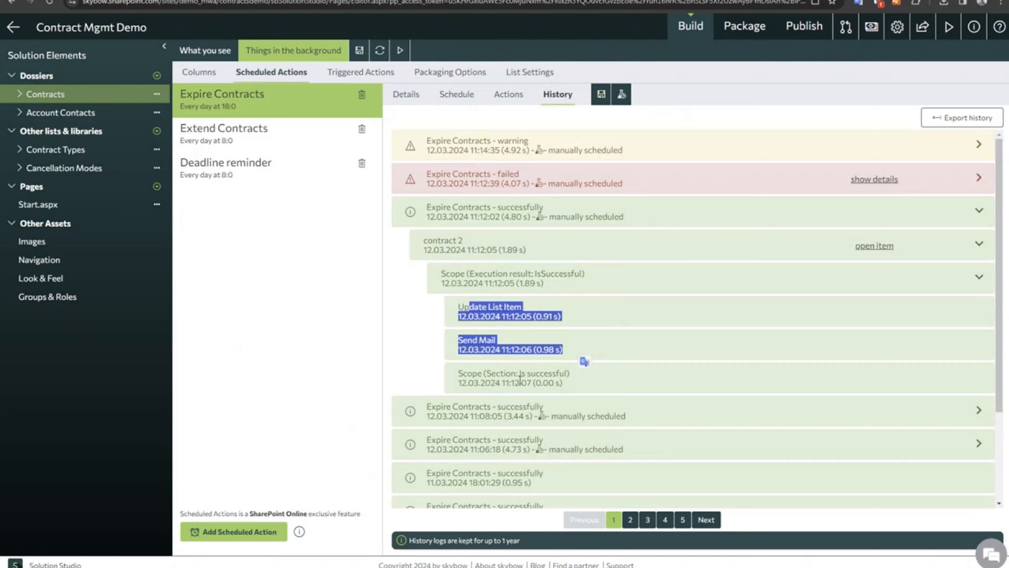
left_click_drag(459, 376, 582, 382)
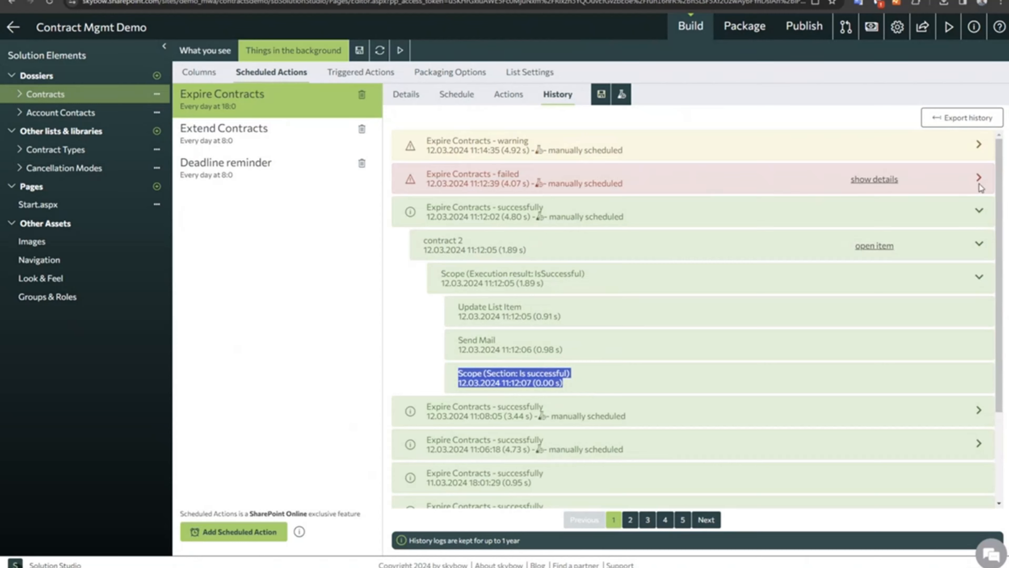
Expand the failed 11:12:39 Expire Contracts run down to the Send internal email action in its Has failed section and examine the entries.
left_click_drag(451, 175, 743, 191)
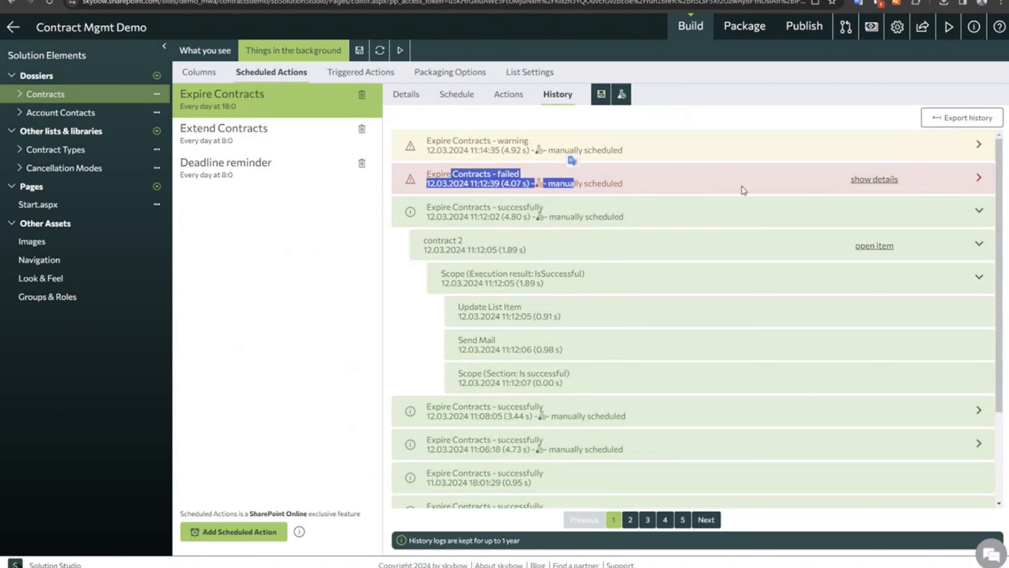
left_click(979, 177)
left_click(976, 209)
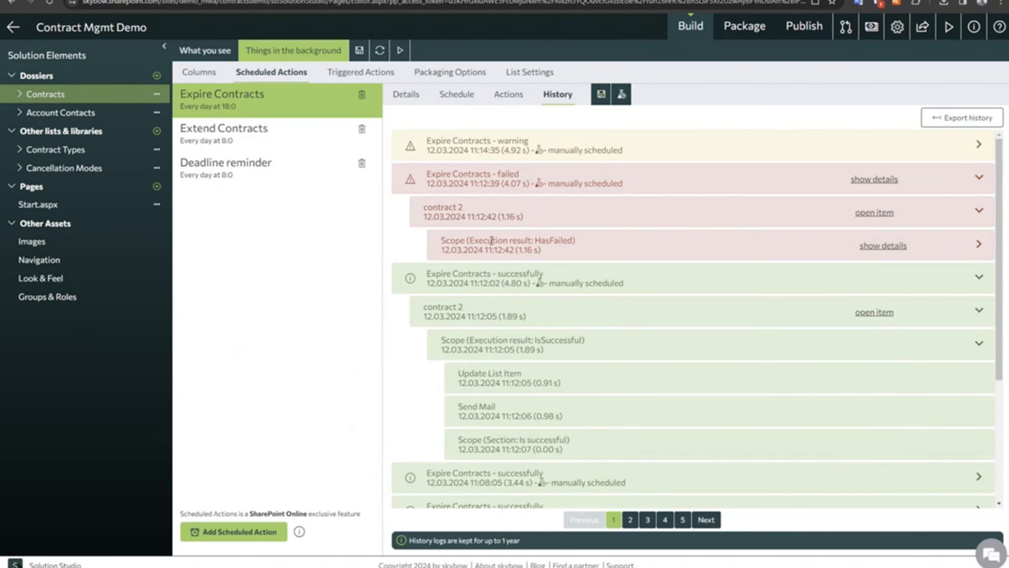
left_click_drag(470, 239, 586, 238)
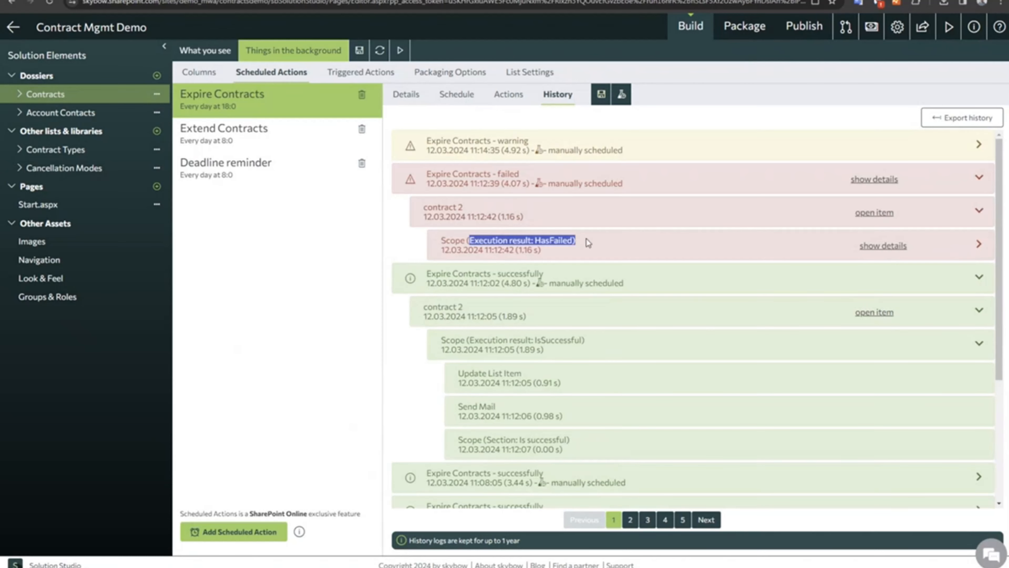
left_click(979, 244)
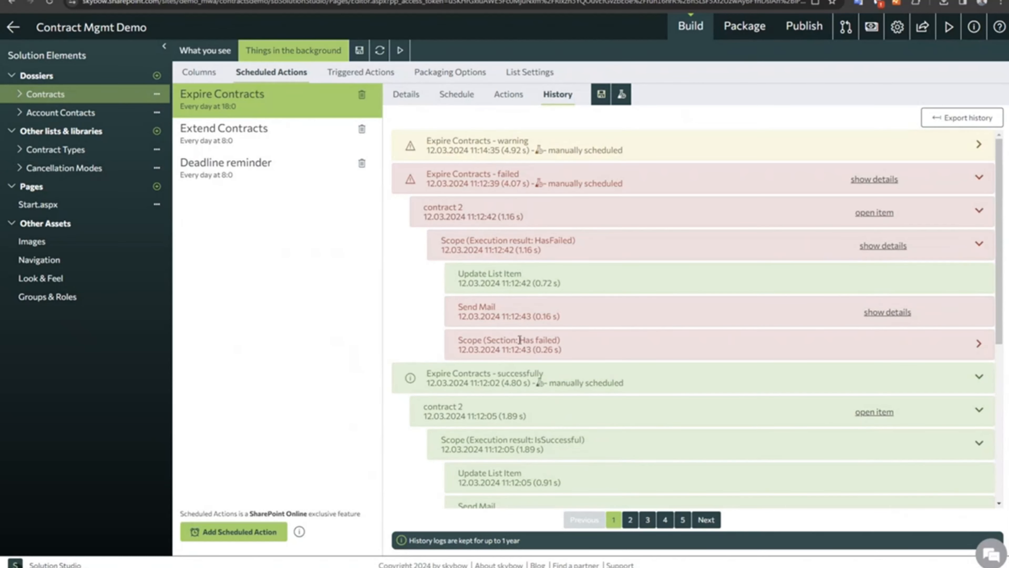
left_click(980, 344)
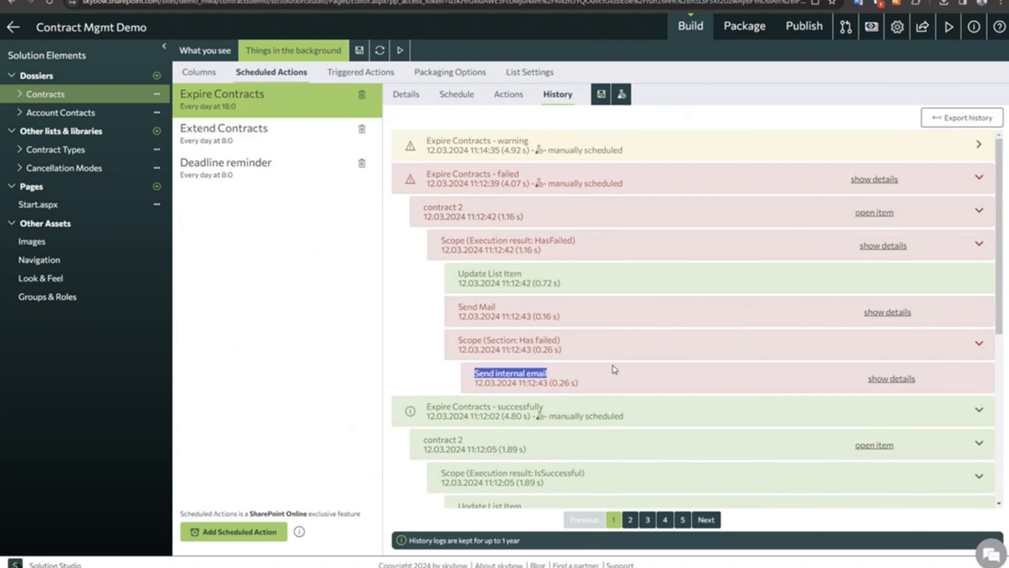
left_click_drag(475, 373, 616, 372)
left_click_drag(441, 175, 593, 314)
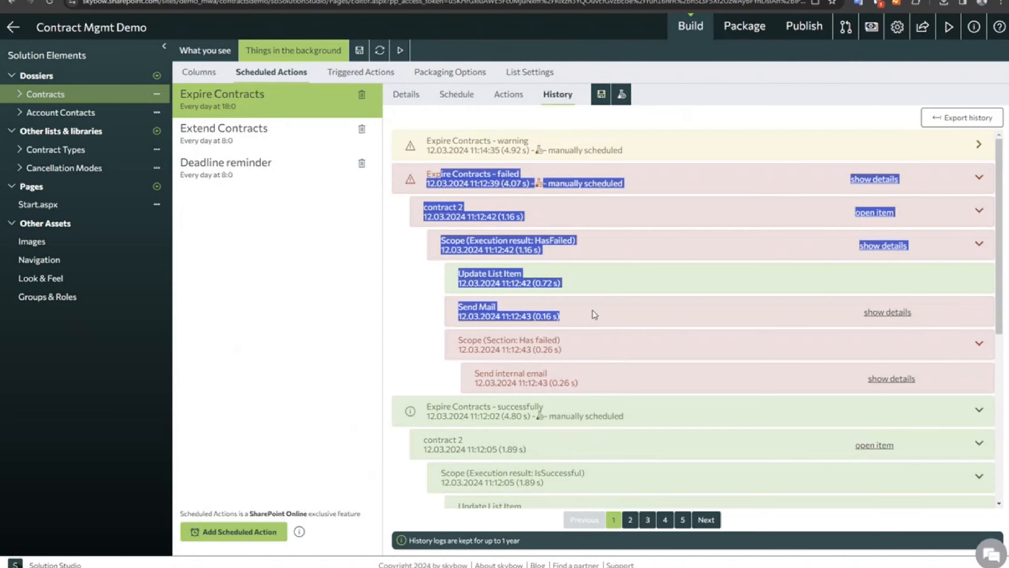
Collapse the failed run and expand the 11:14:35 warning run down to the Send internal email action in its Has failed section.
left_click(473, 151)
left_click(976, 184)
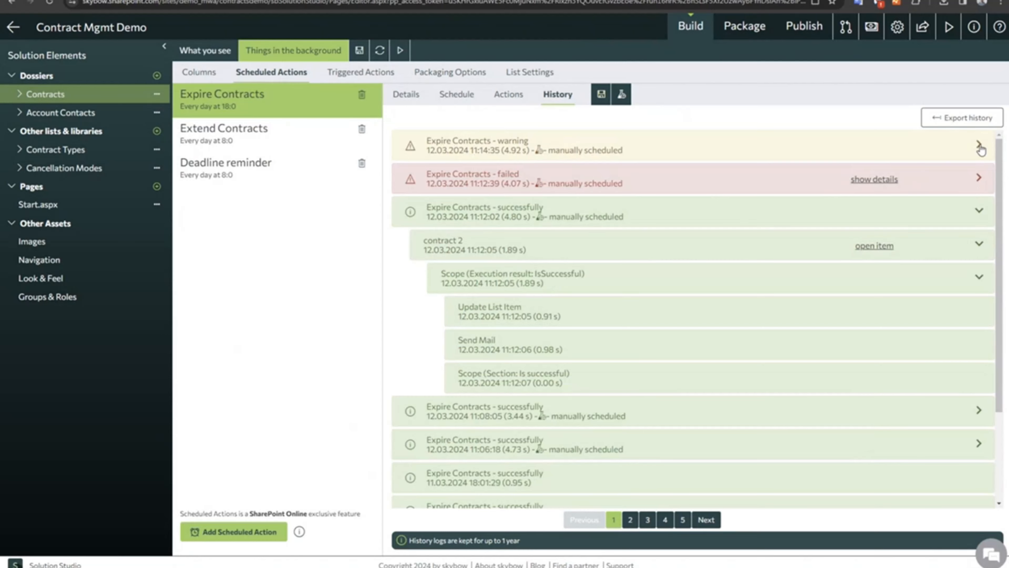
left_click(979, 144)
left_click(980, 180)
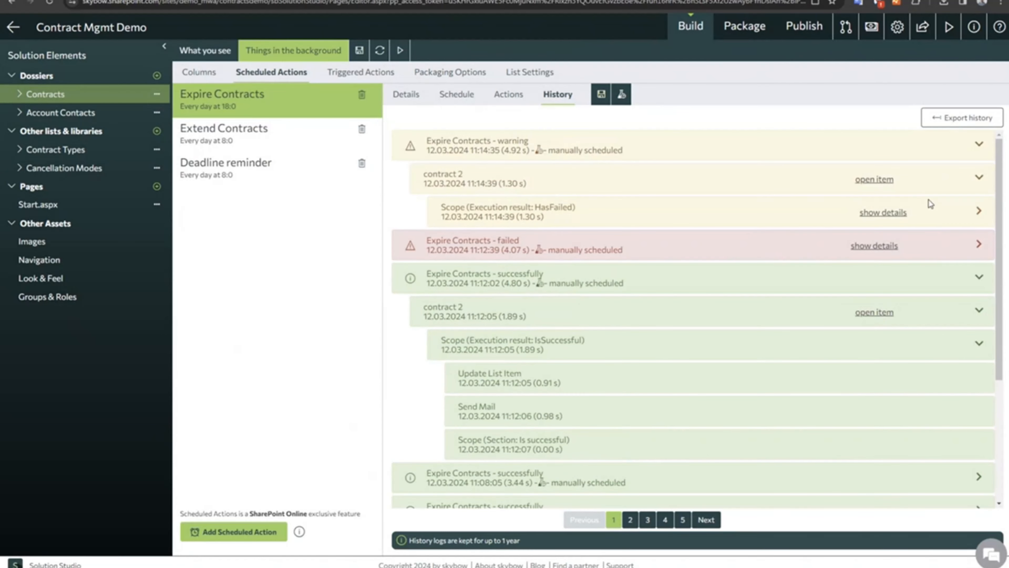
left_click(979, 212)
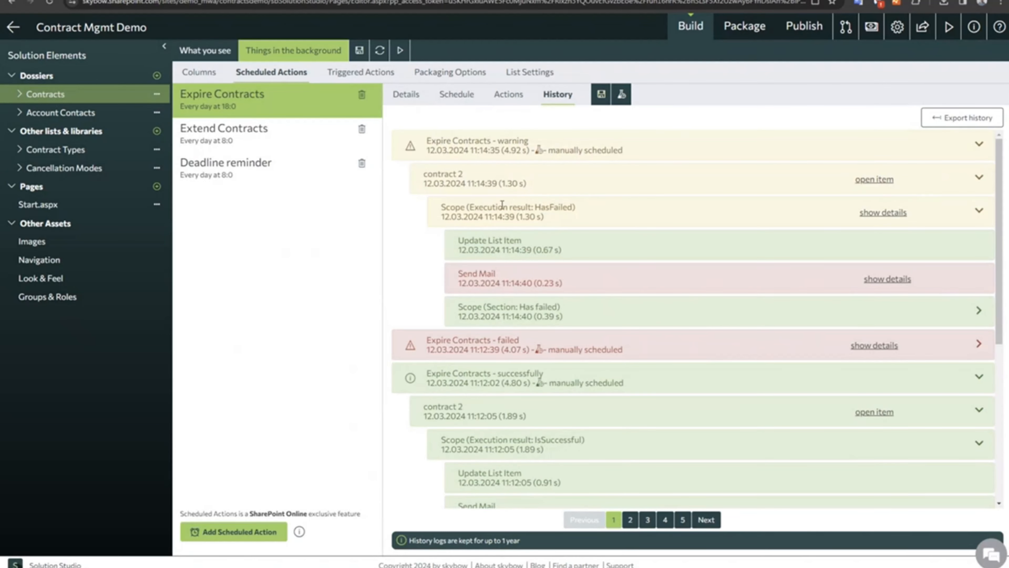
left_click_drag(503, 205, 601, 211)
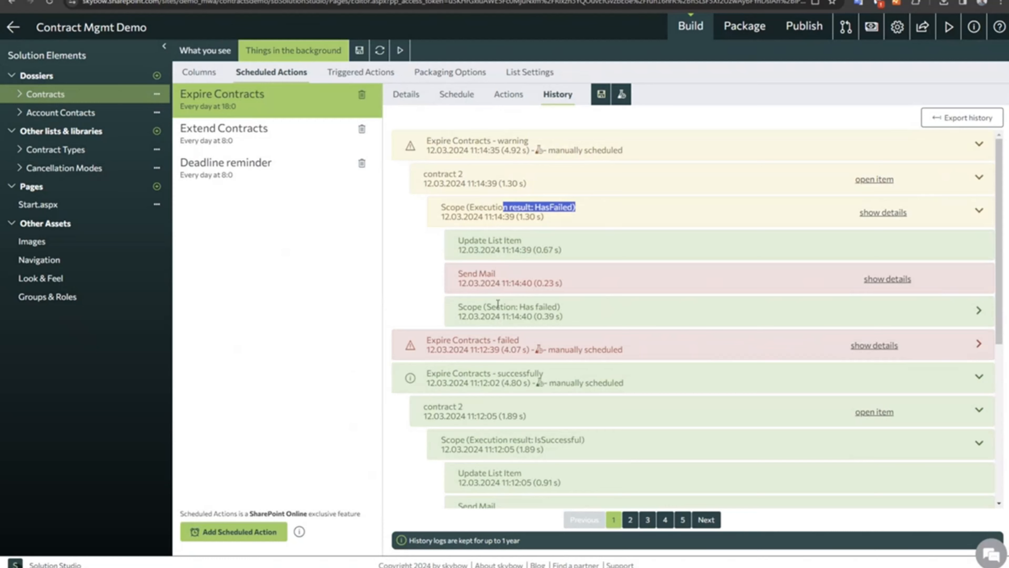
left_click_drag(468, 306, 583, 317)
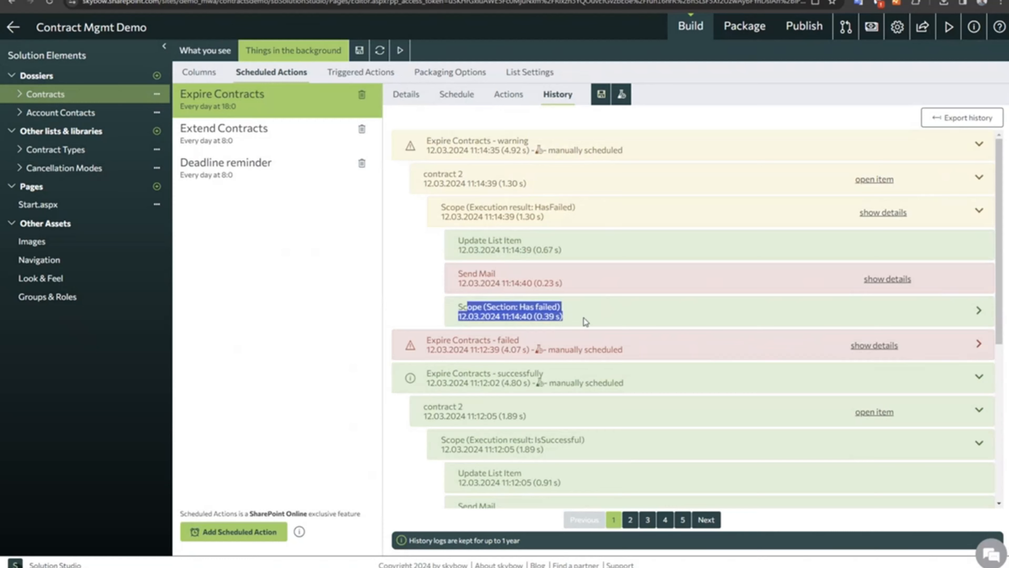
left_click(978, 311)
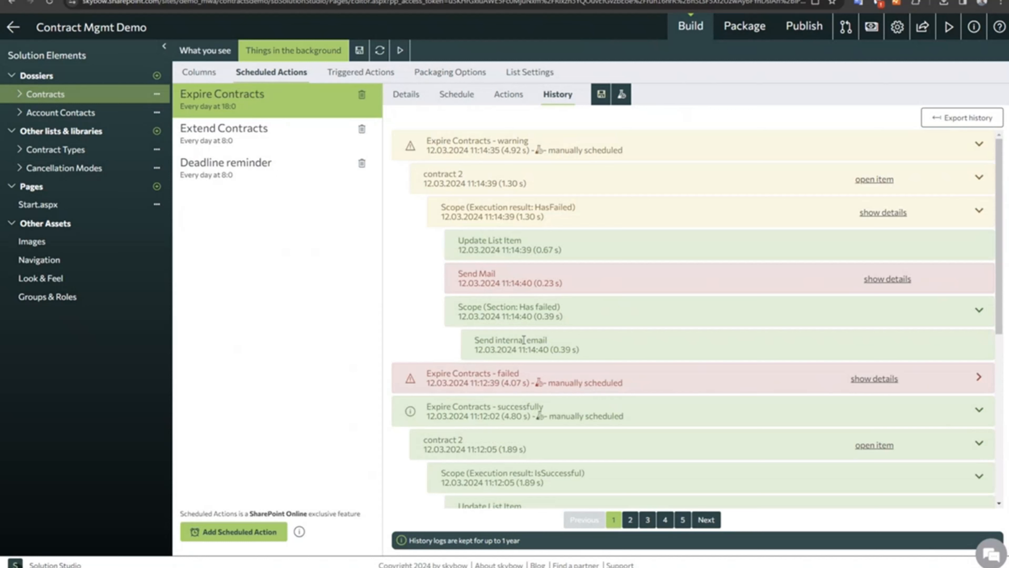
Compare the warning run's overall status with its Send Mail, Has failed section and Send internal email entries.
left_click_drag(497, 141, 573, 148)
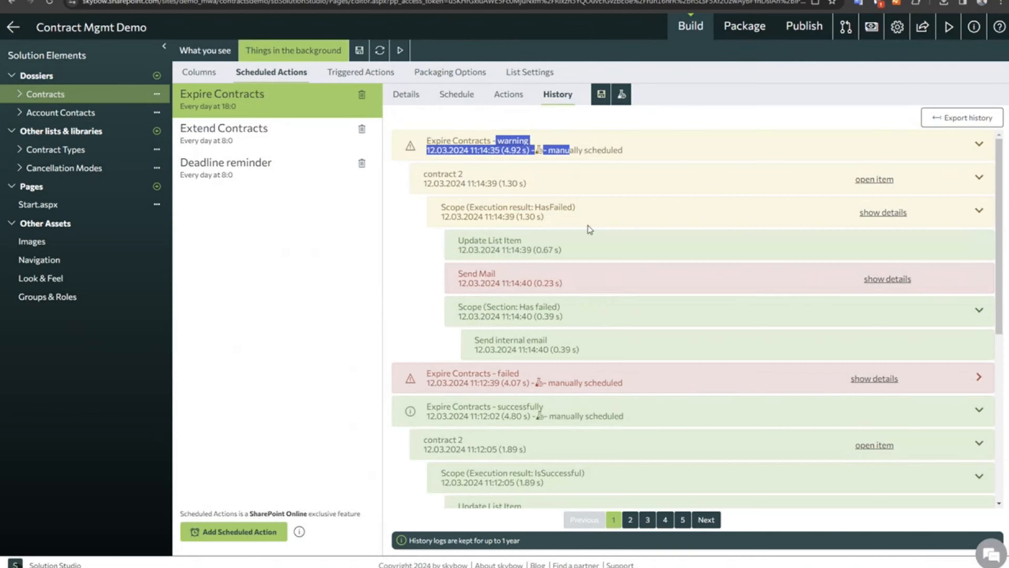
left_click_drag(461, 273, 572, 290)
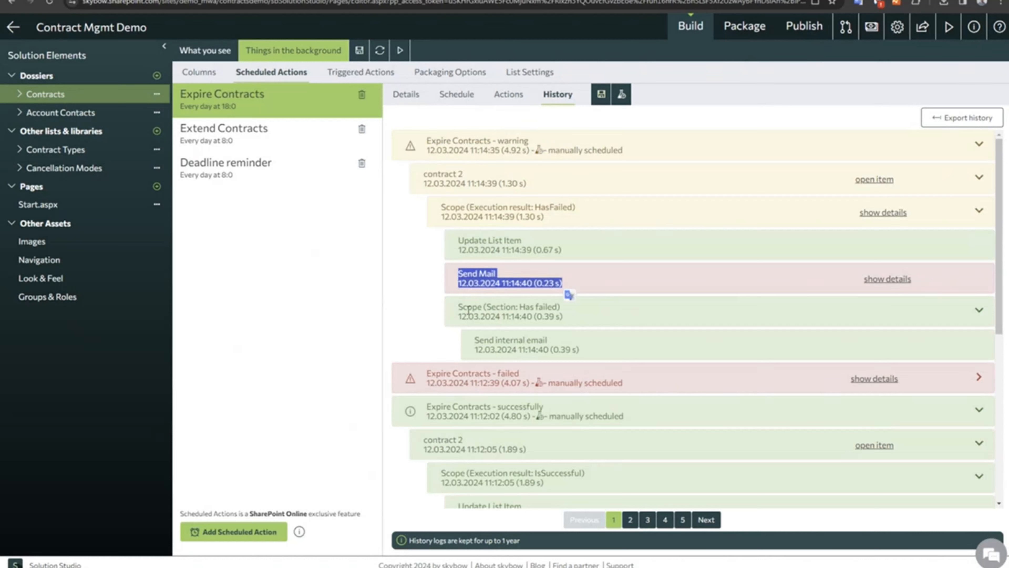
left_click_drag(463, 307, 576, 325)
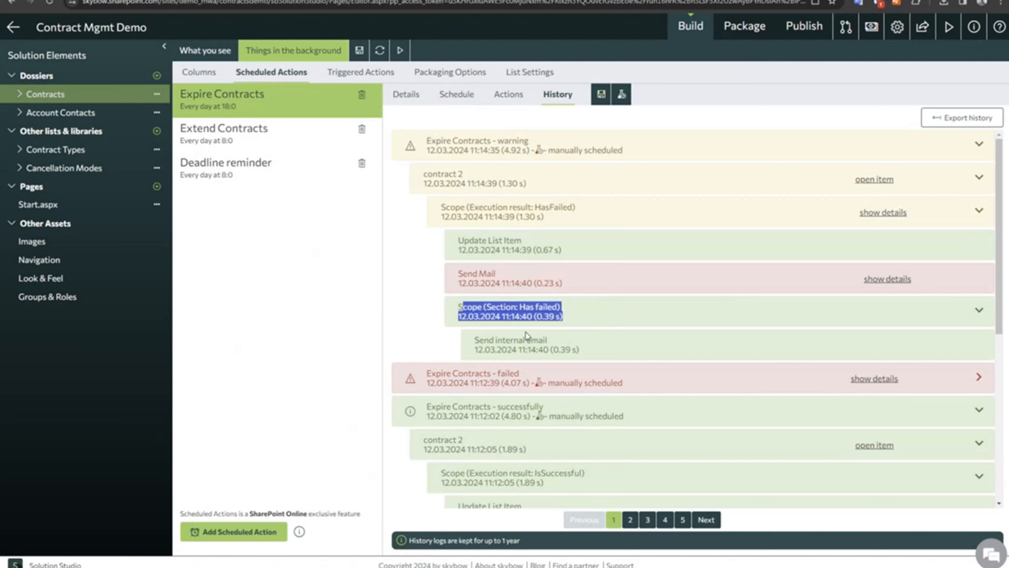
left_click_drag(484, 341, 594, 354)
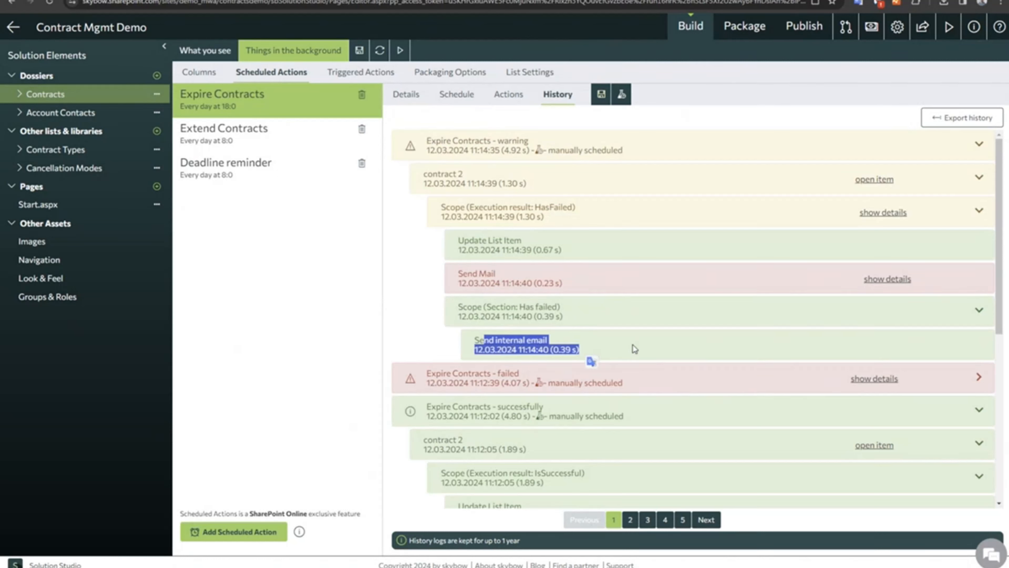
left_click_drag(484, 141, 656, 156)
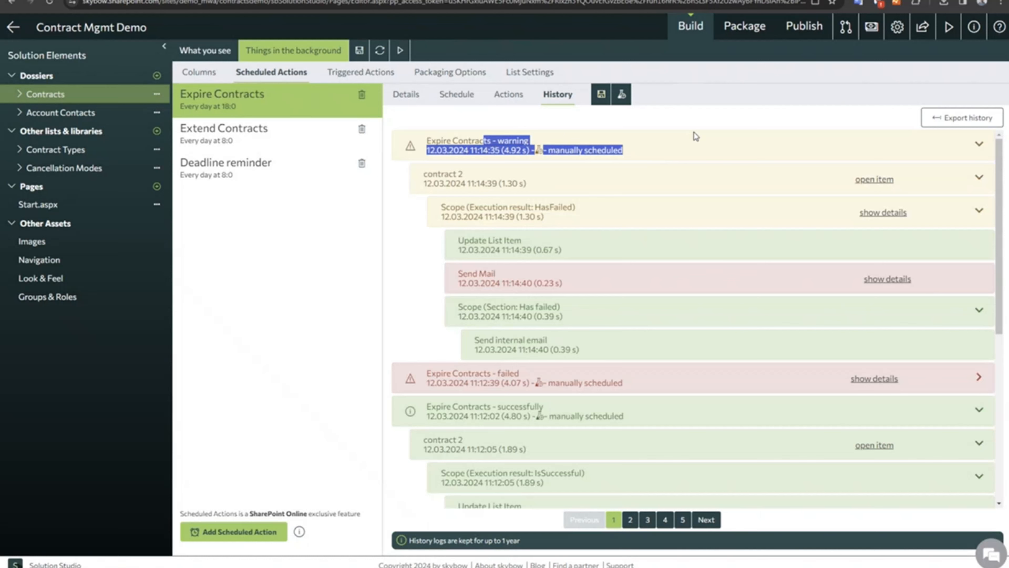
Review the site, API and add-in deployments of the Contract Mgmt Demo solution.
left_click(800, 30)
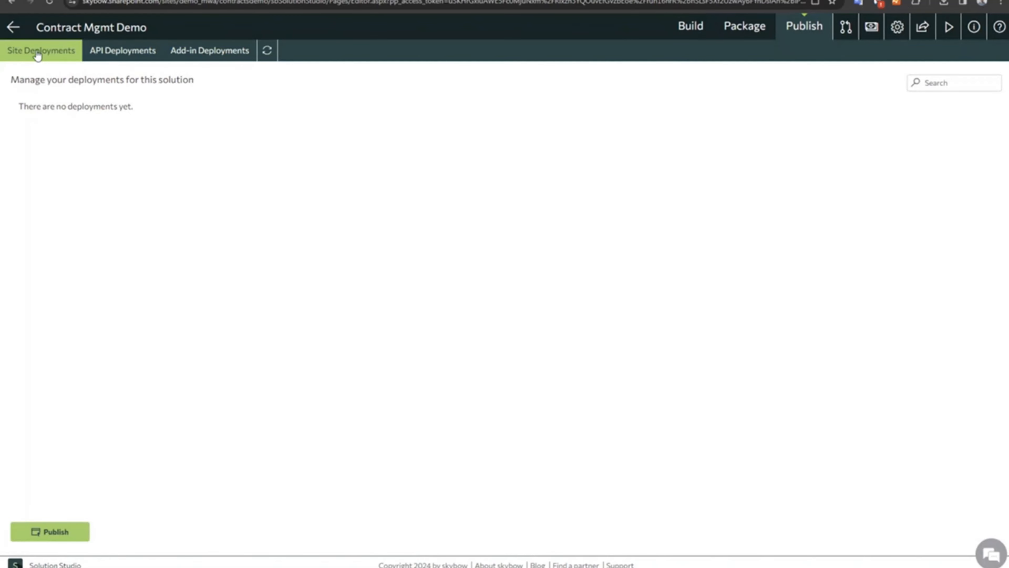
left_click(109, 53)
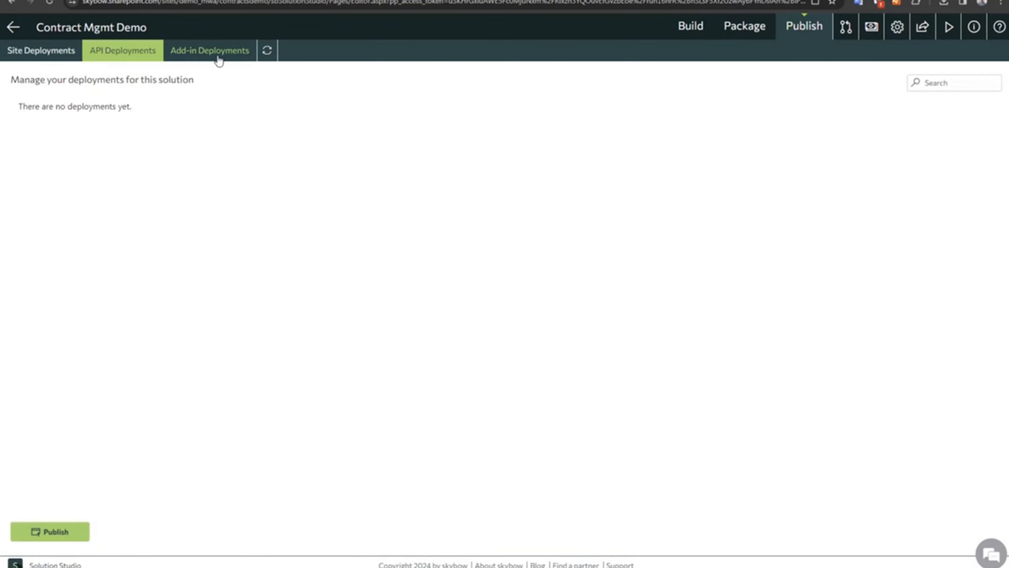
left_click(220, 60)
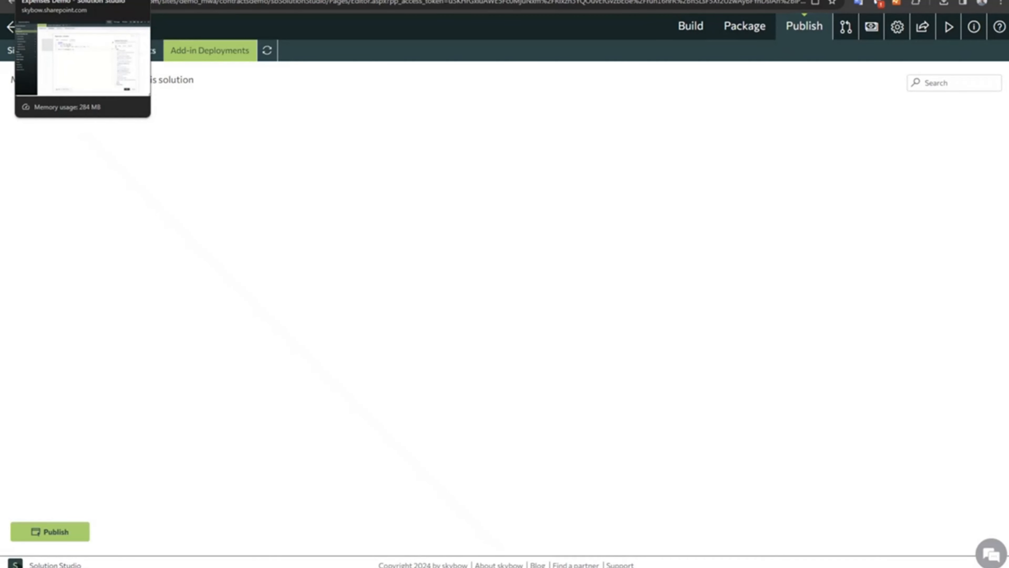
Switch to the Expenses Demo solution and open the maintenance settings of its expensesaddindeployment add-in deployment.
left_click(52, 1)
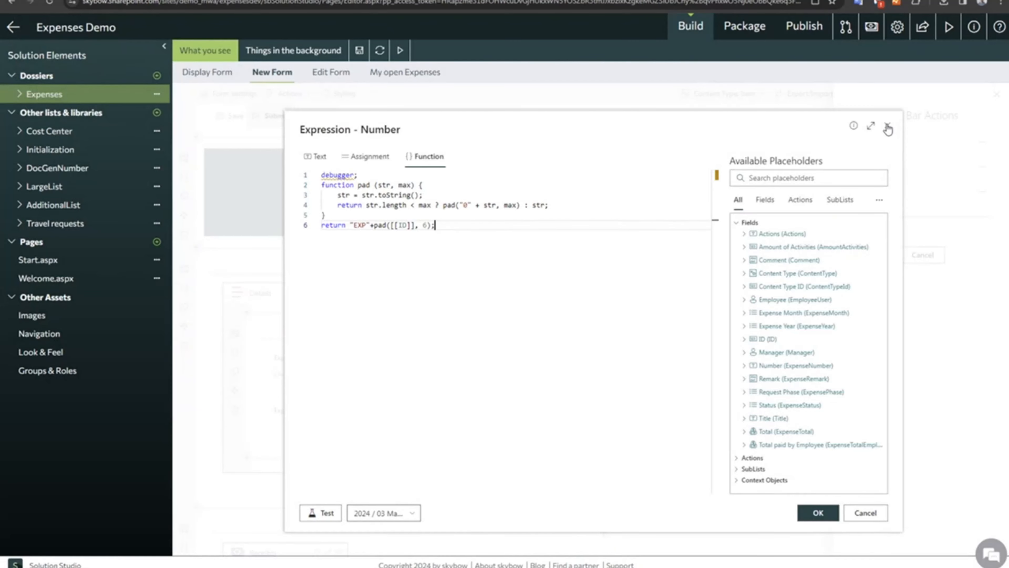
left_click(804, 26)
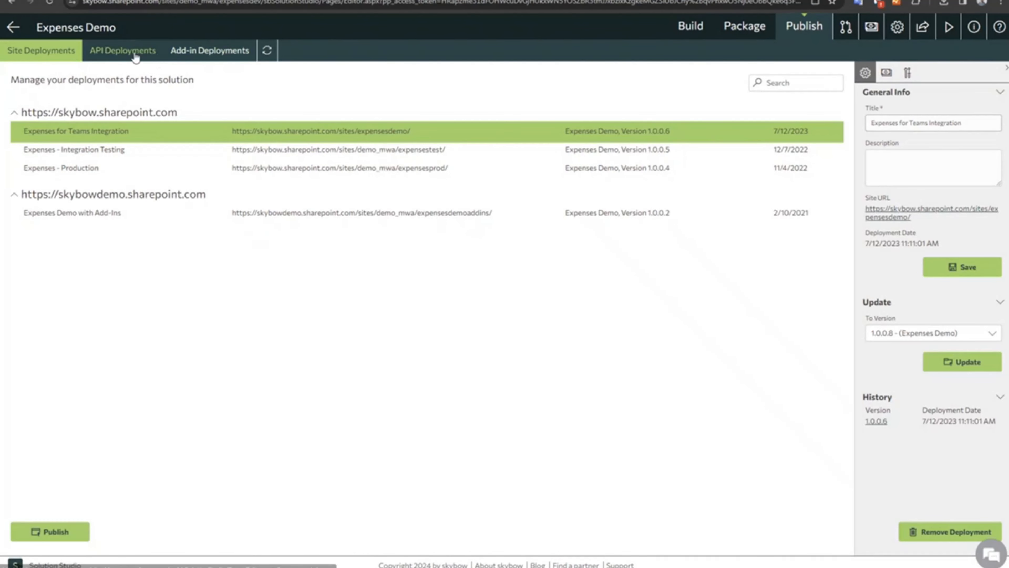
left_click(210, 50)
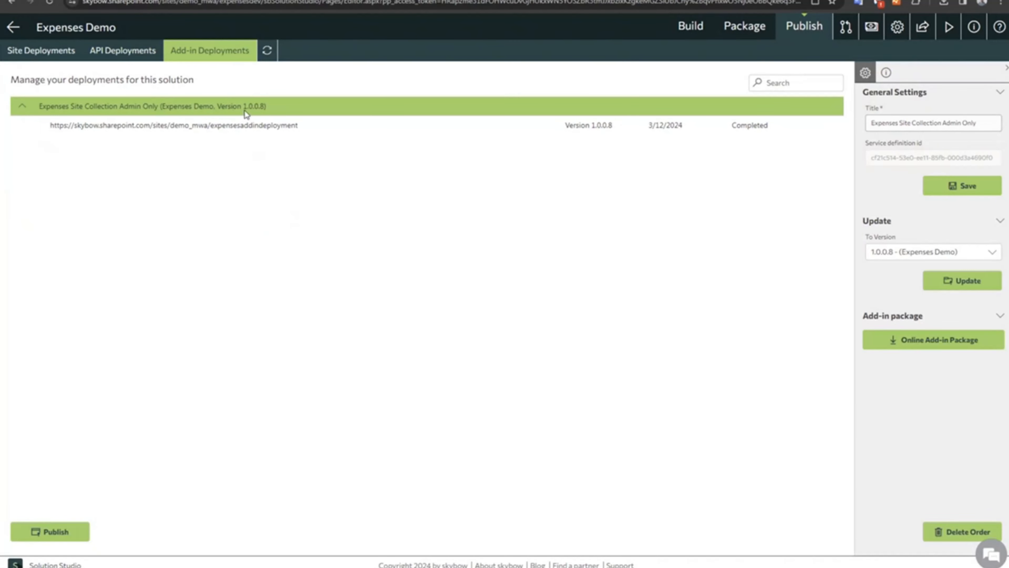
left_click(236, 130)
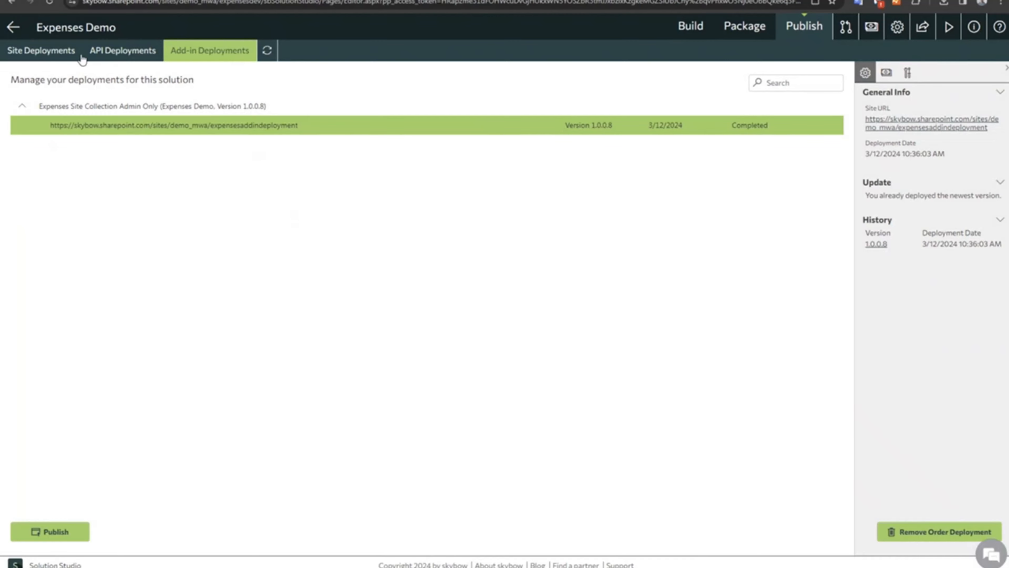
left_click(910, 74)
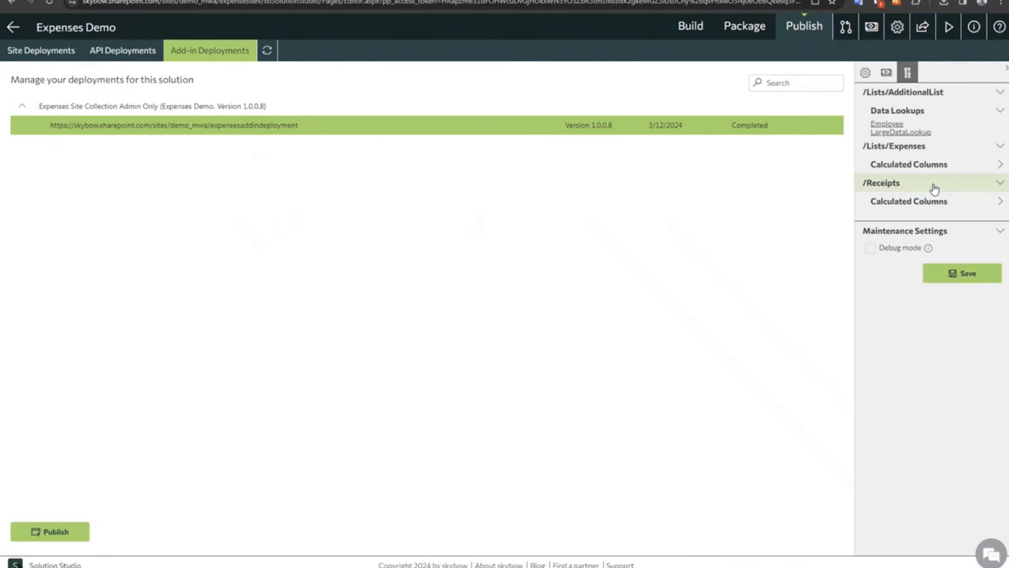
Open the deployed Expenses Add-in Deployment site and start a new expense request with a cleared browser console.
left_click(868, 76)
left_click(896, 127)
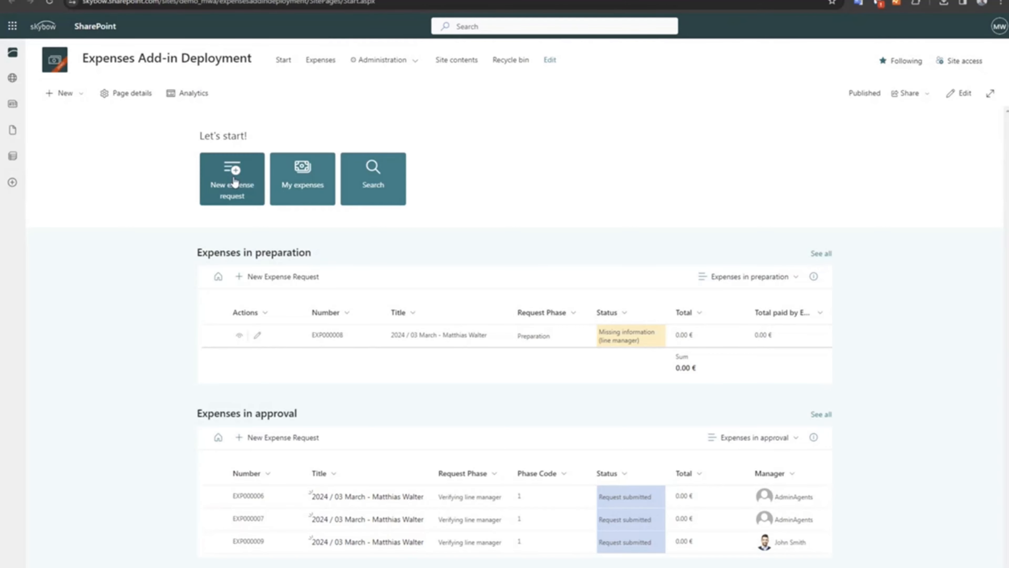
key("F12")
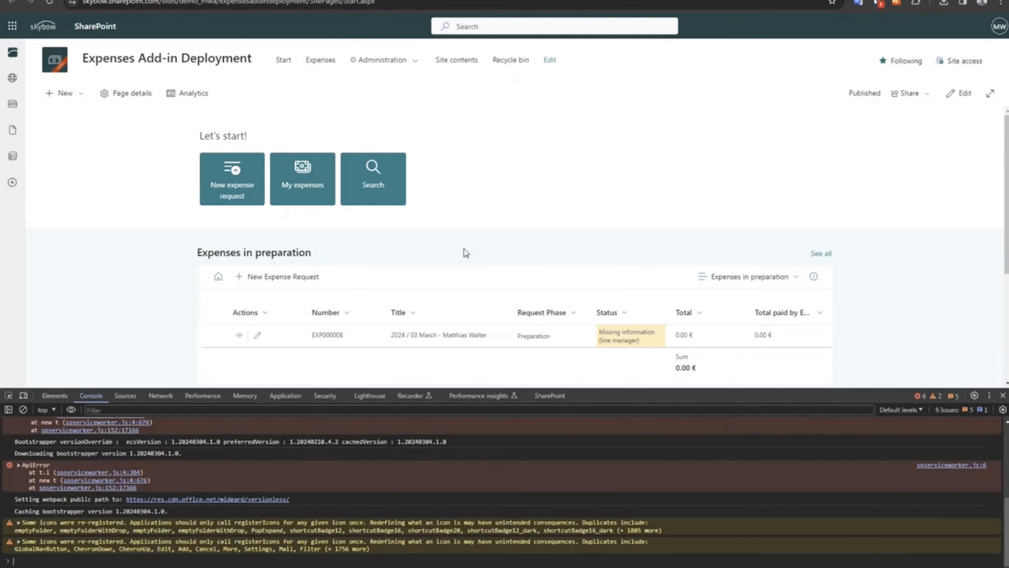
left_click(23, 409)
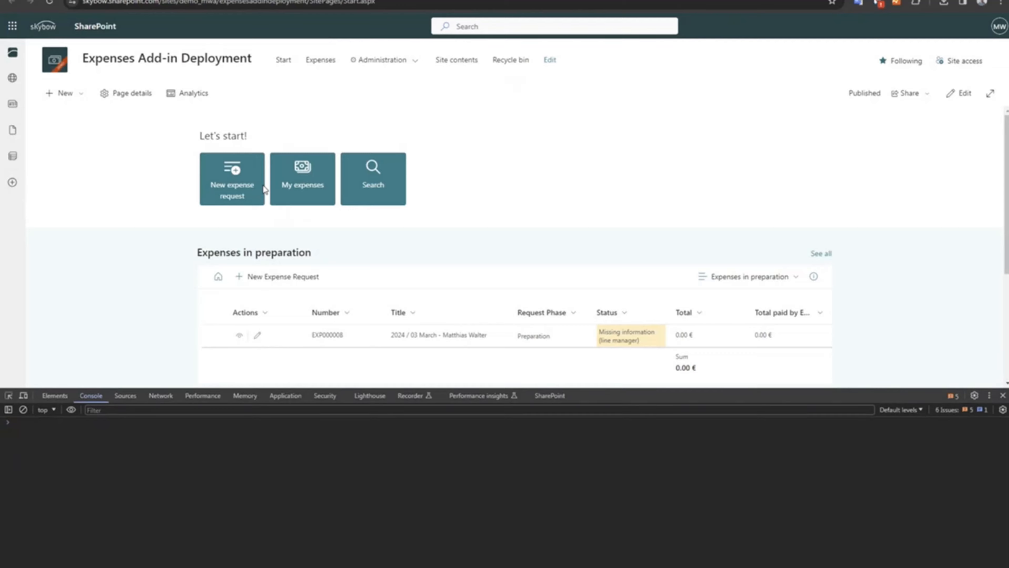
left_click(232, 185)
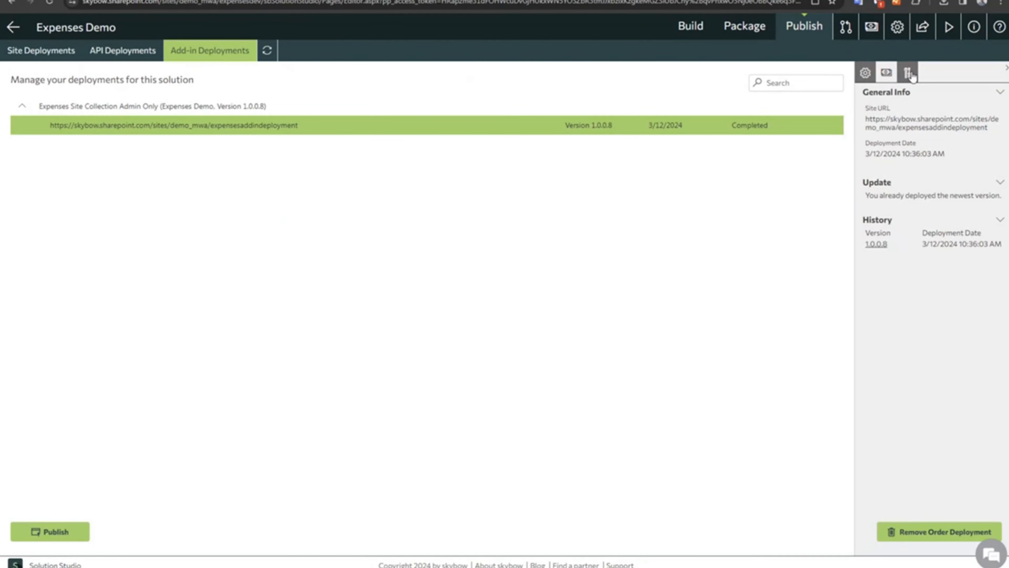
Enable Debug mode in the Expenses add-in deployment's maintenance settings and save the change.
left_click(907, 72)
left_click(870, 248)
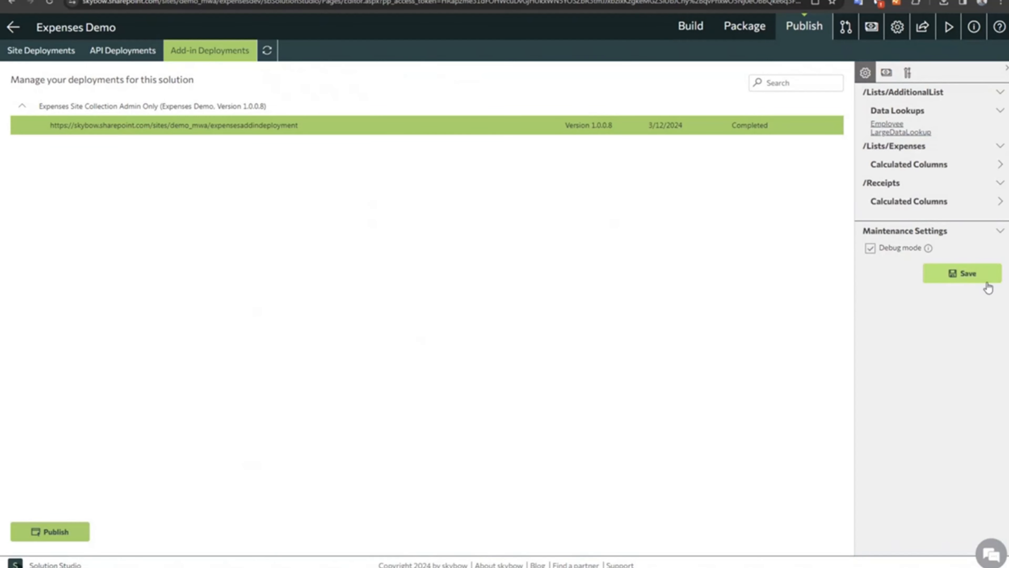
left_click(970, 276)
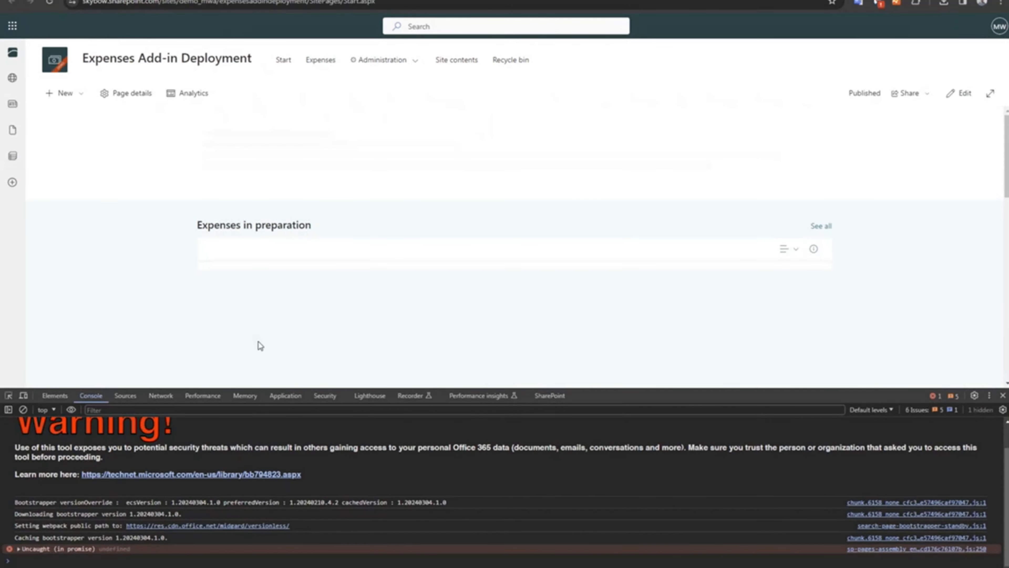
Start a new expense request on the deployed site with a cleared console and examine the logged Open form action.
left_click(23, 410)
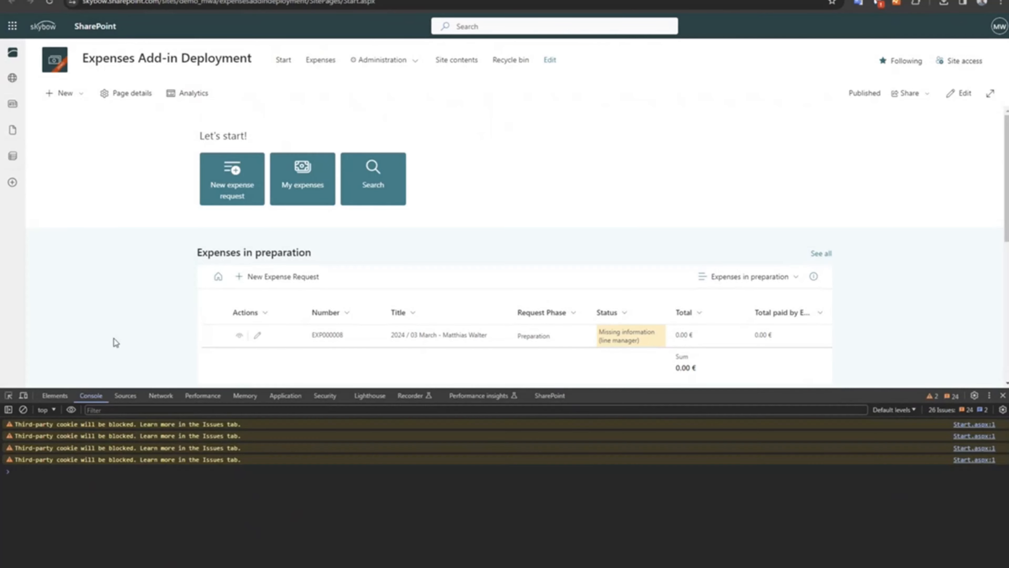
left_click(237, 186)
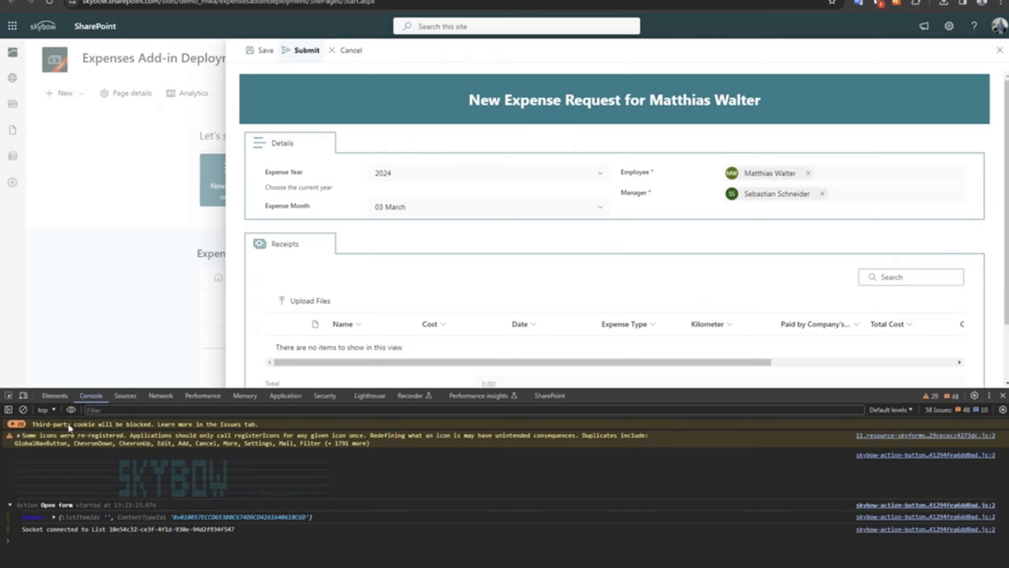
left_click_drag(54, 509, 99, 509)
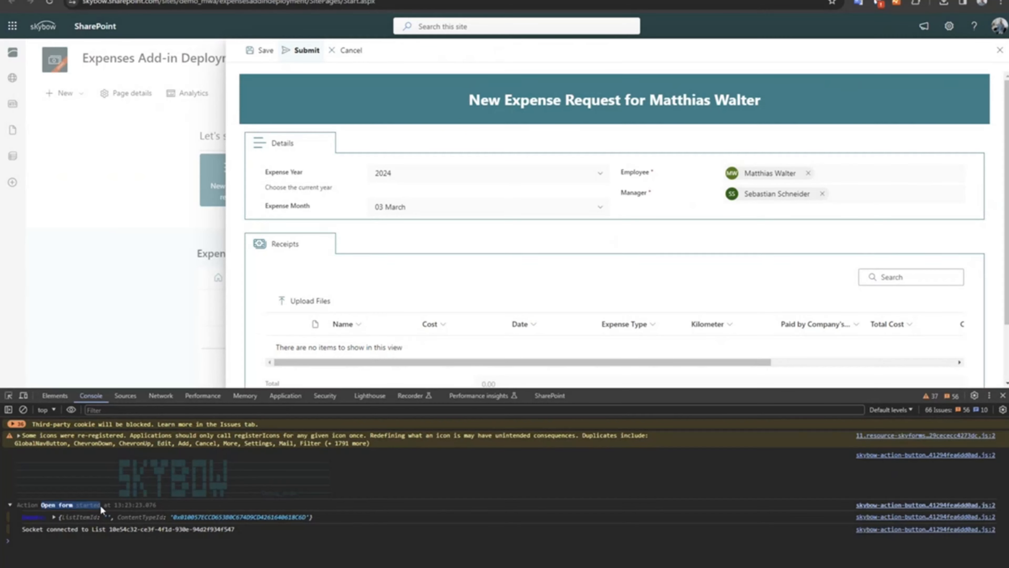
Replace the manager on the new expense request with another person from the directory suggestions.
left_click(823, 194)
left_click(763, 194)
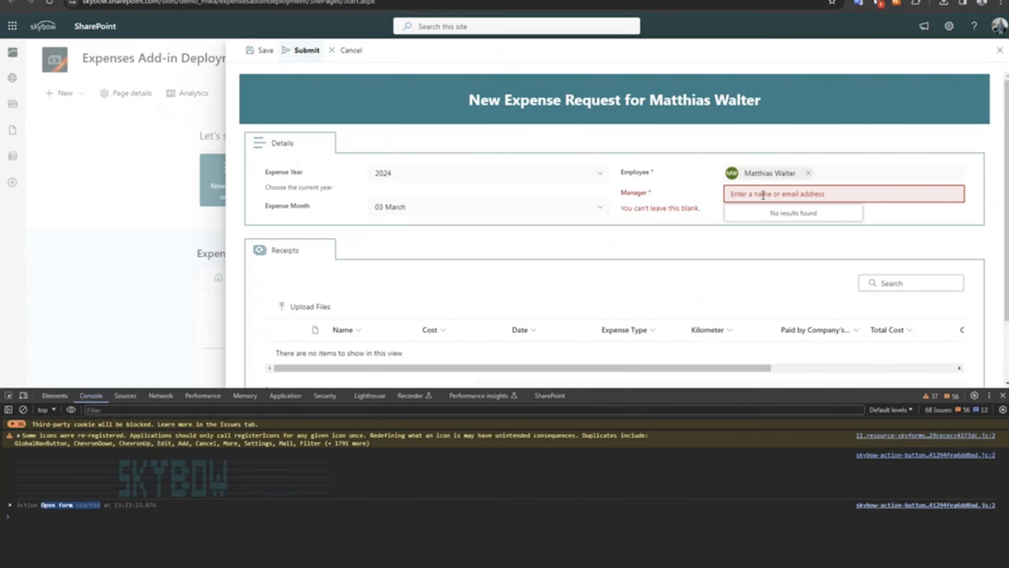
type("John Smith")
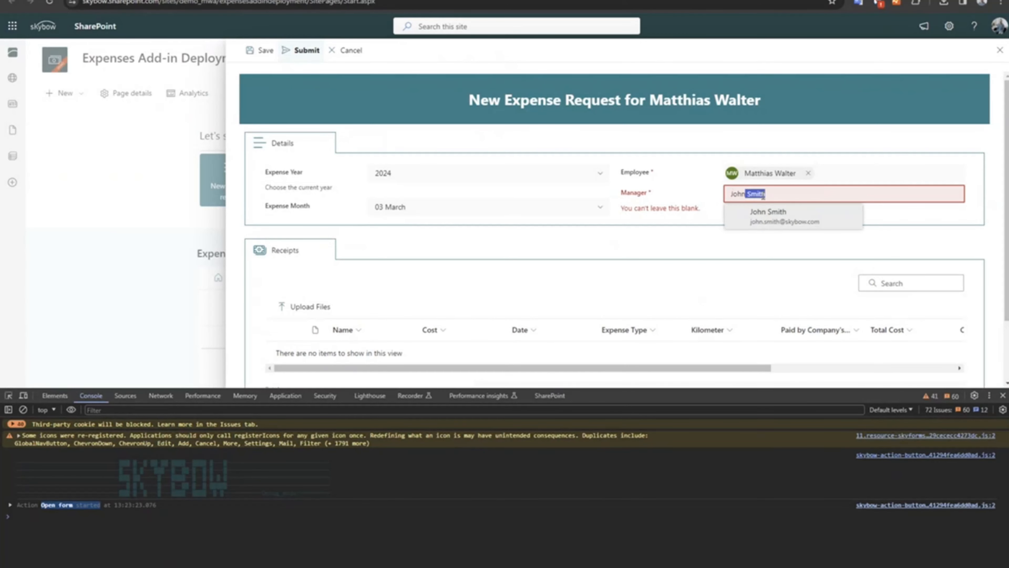
left_click(770, 221)
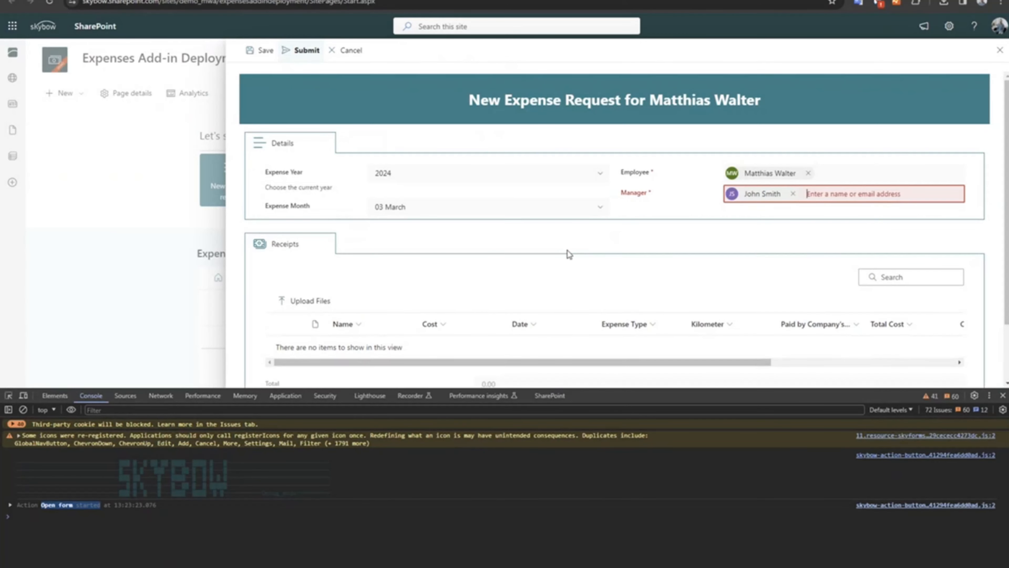
Submit the expense request with a cleared console, resume execution past the debugger statement, and return to the console output.
left_click(24, 410)
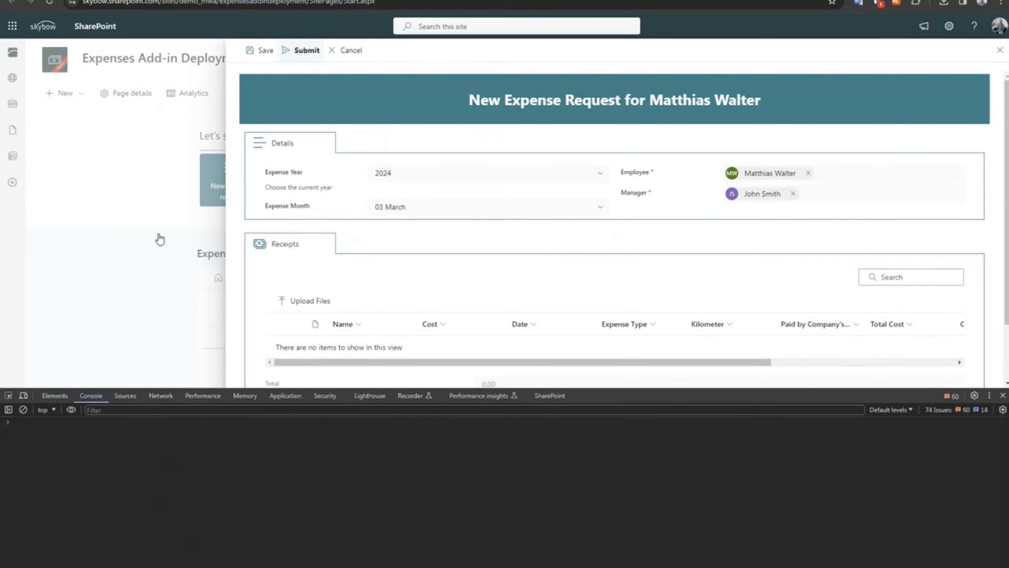
left_click(310, 54)
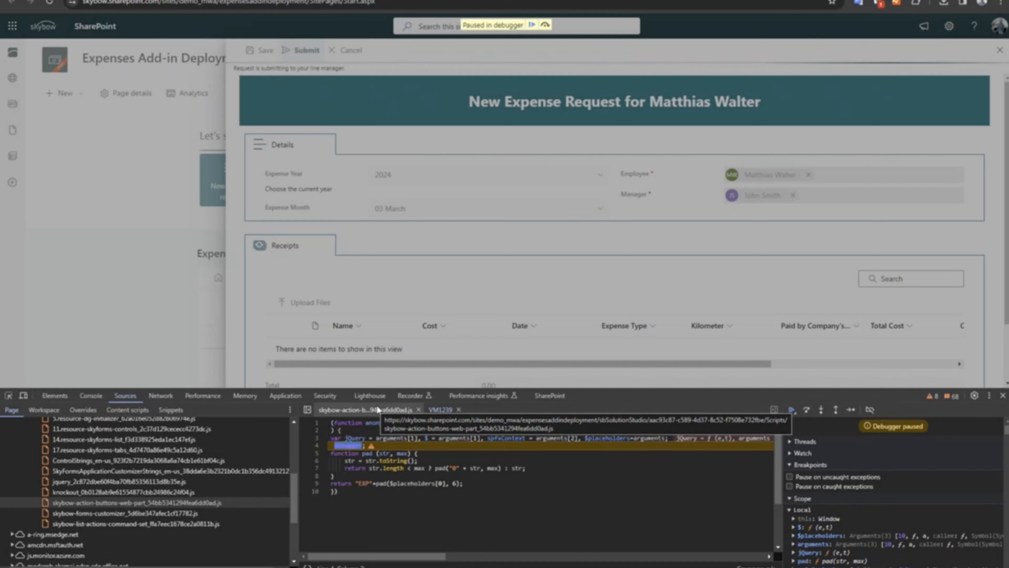
left_click(532, 25)
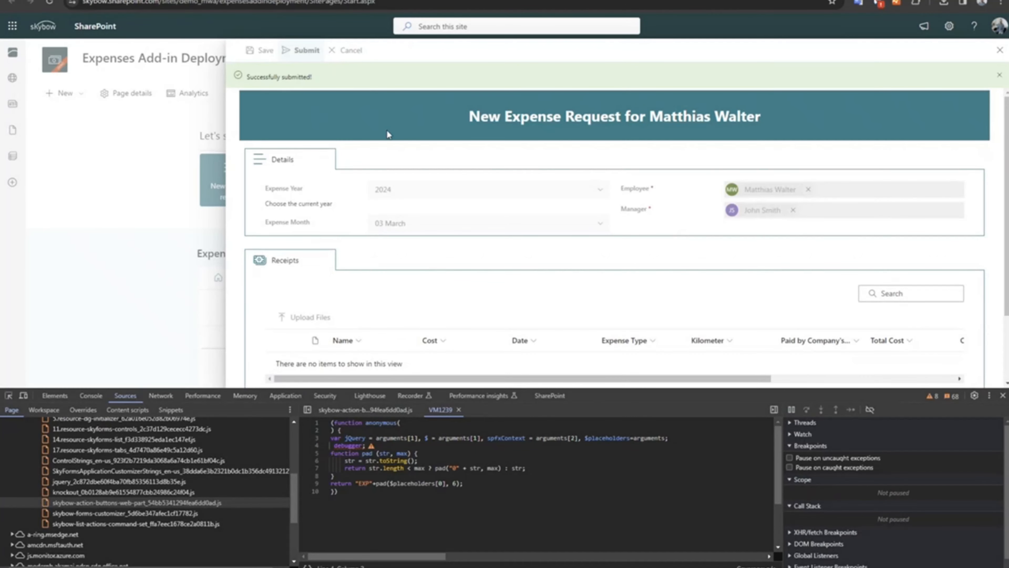
left_click(91, 396)
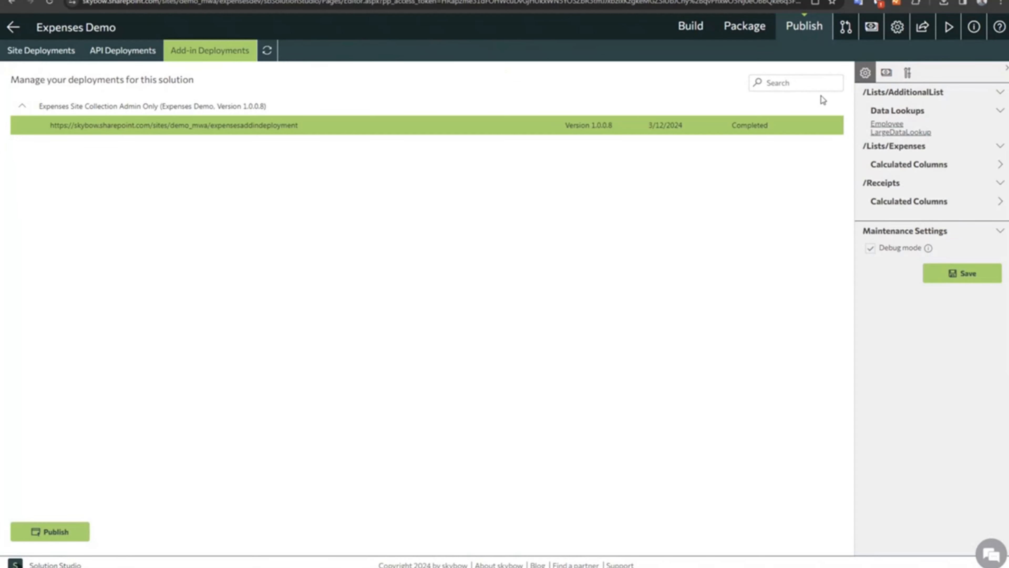
Disable Debug mode in the expensesaddindeployment deployment's maintenance settings in the Expenses Demo solution and save the change.
left_click(907, 72)
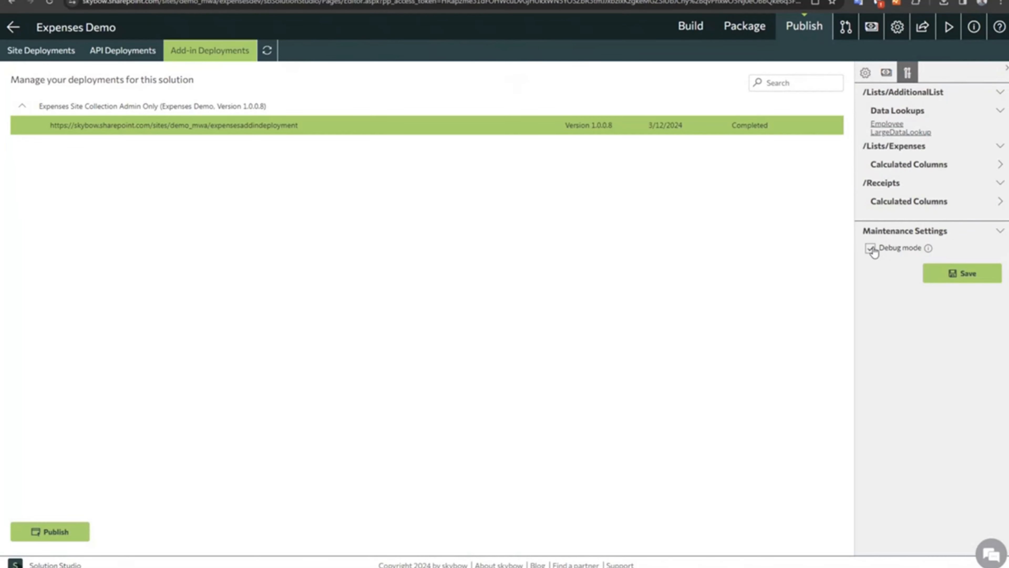
left_click(964, 274)
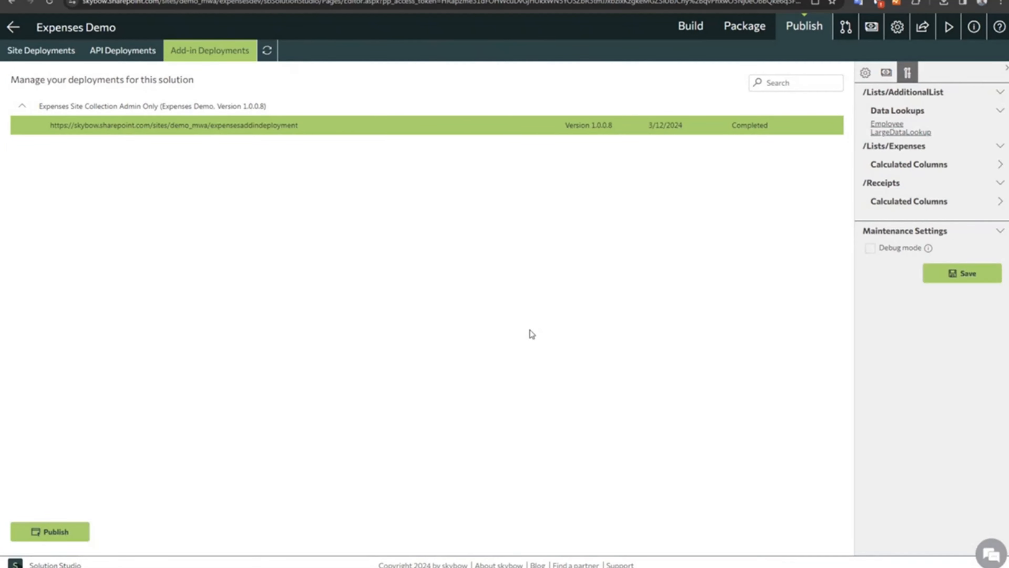